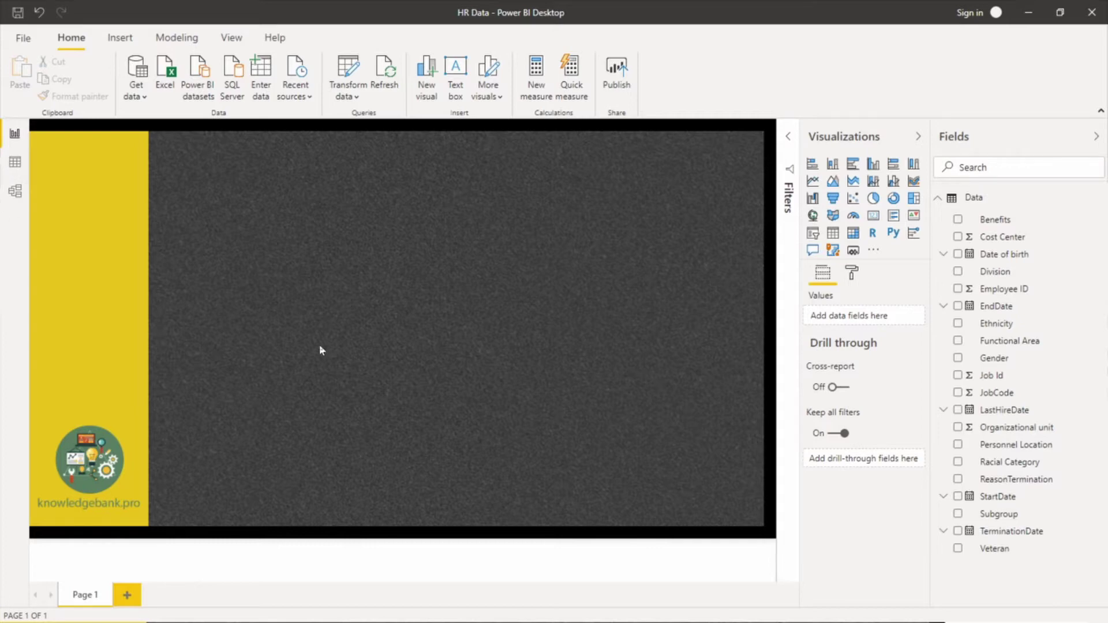
Switch to Data view and scroll across the HR Data table's columns.
left_click(15, 161)
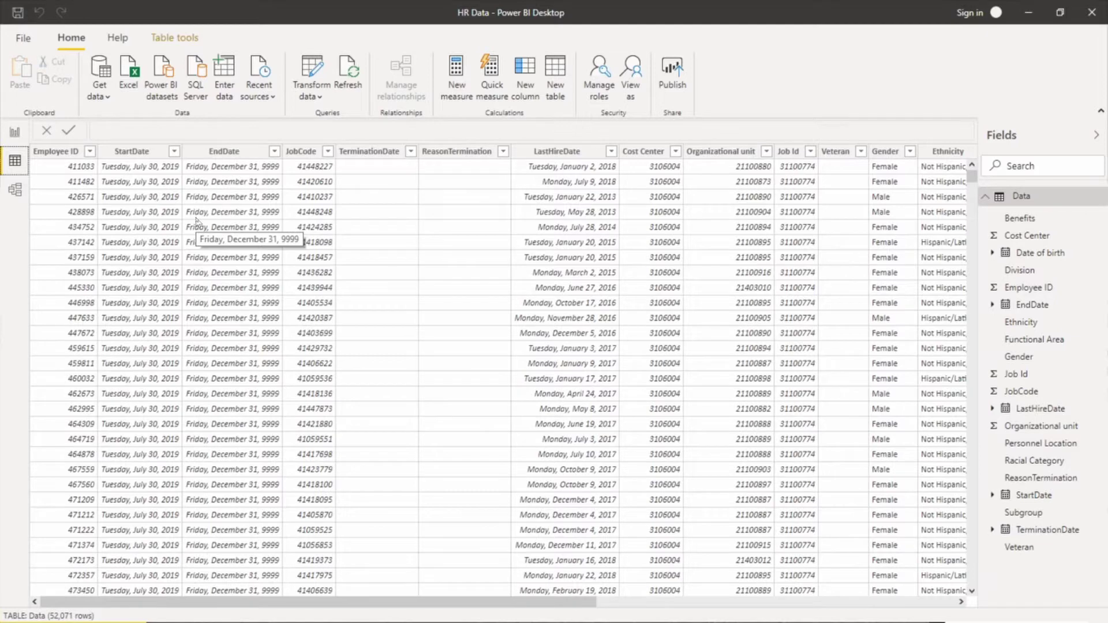
left_click_drag(422, 602, 348, 606)
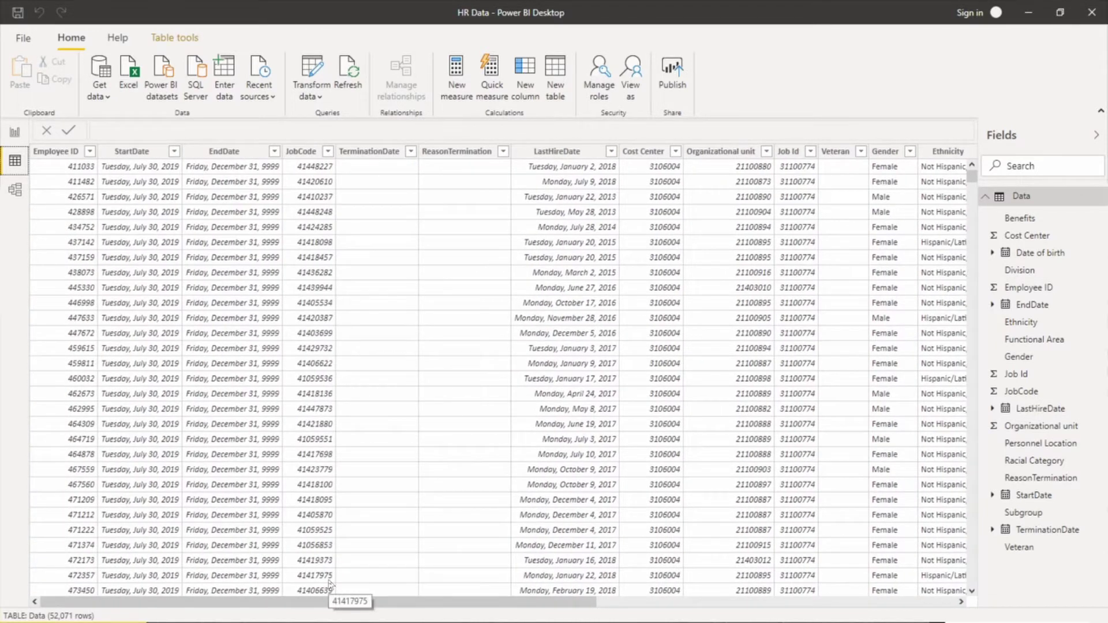
On the report page, build a column chart counting Employee ID by StartDate, then widen it.
left_click(10, 134)
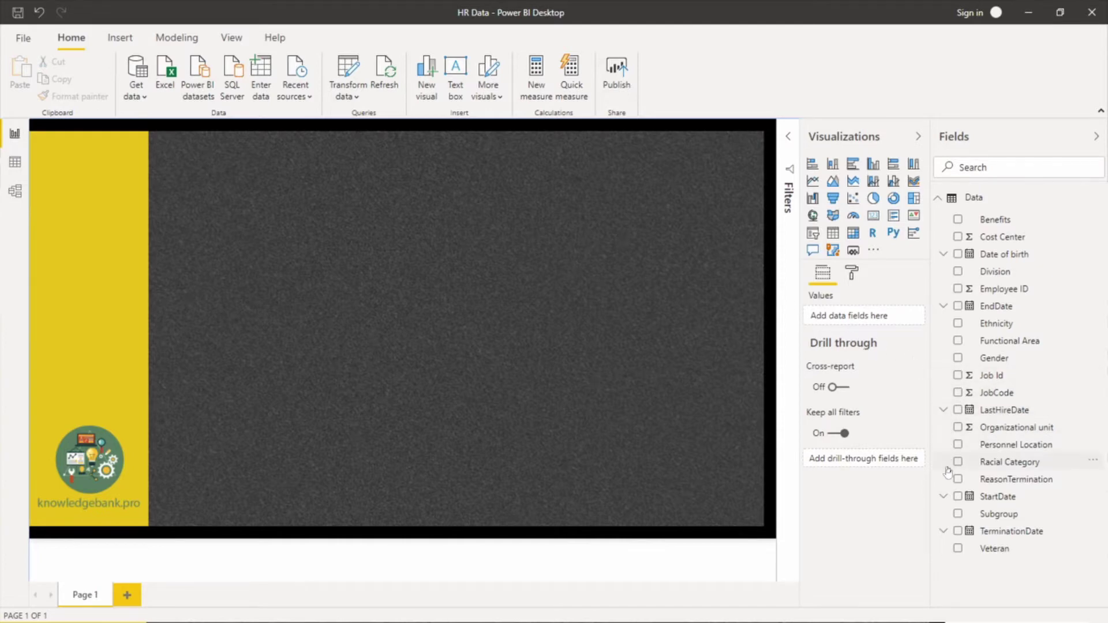
left_click(958, 497)
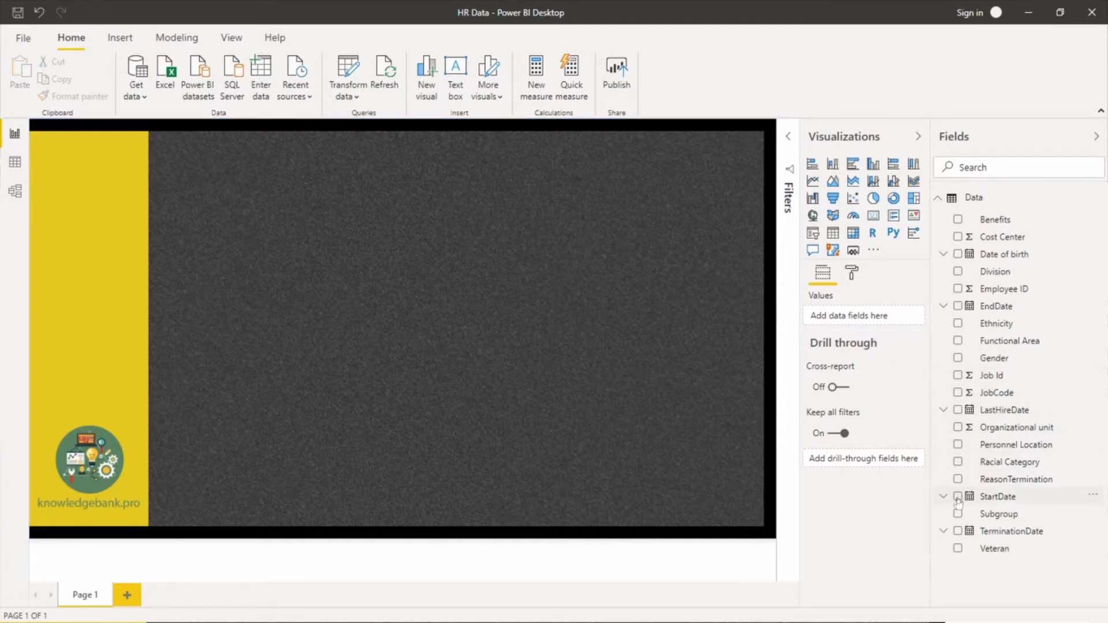
left_click(962, 290)
left_click_drag(281, 215, 279, 213)
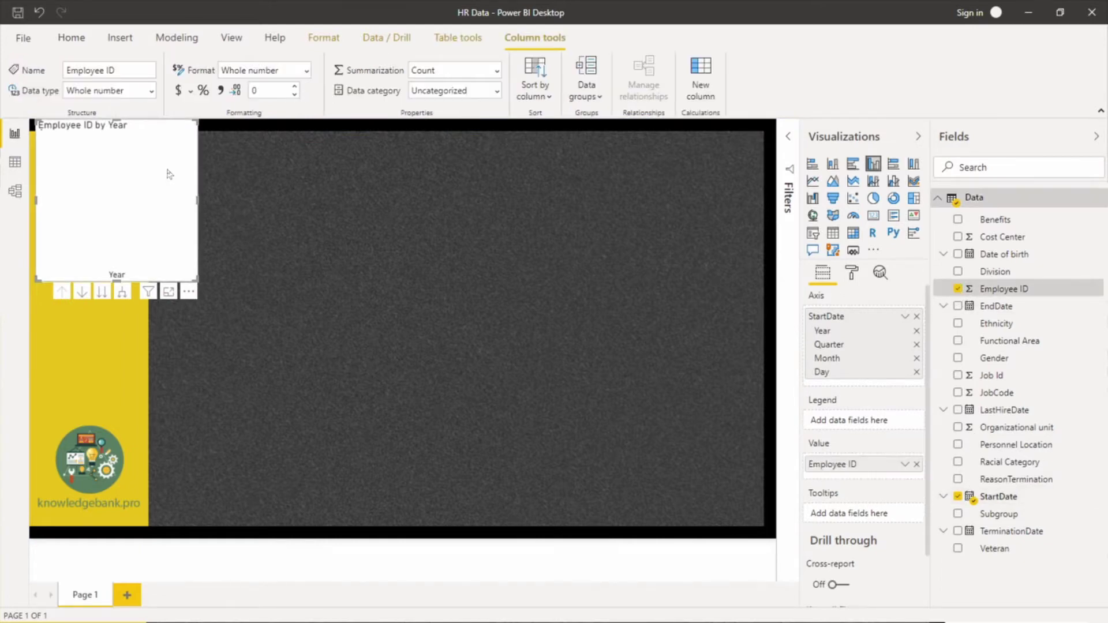
left_click_drag(169, 172, 296, 198)
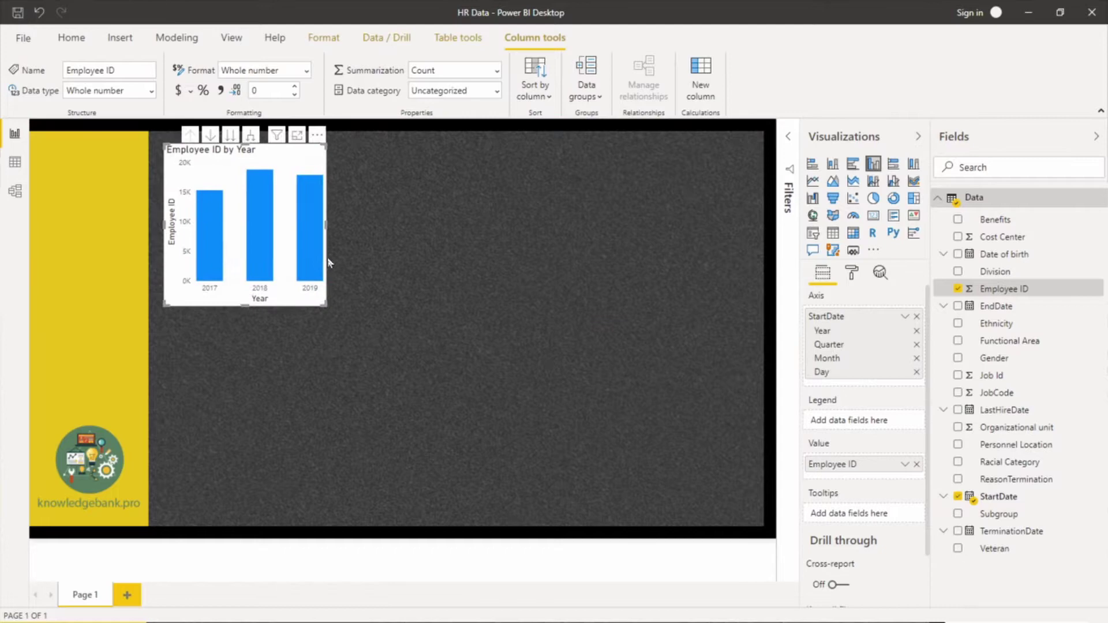
left_click_drag(325, 305, 696, 287)
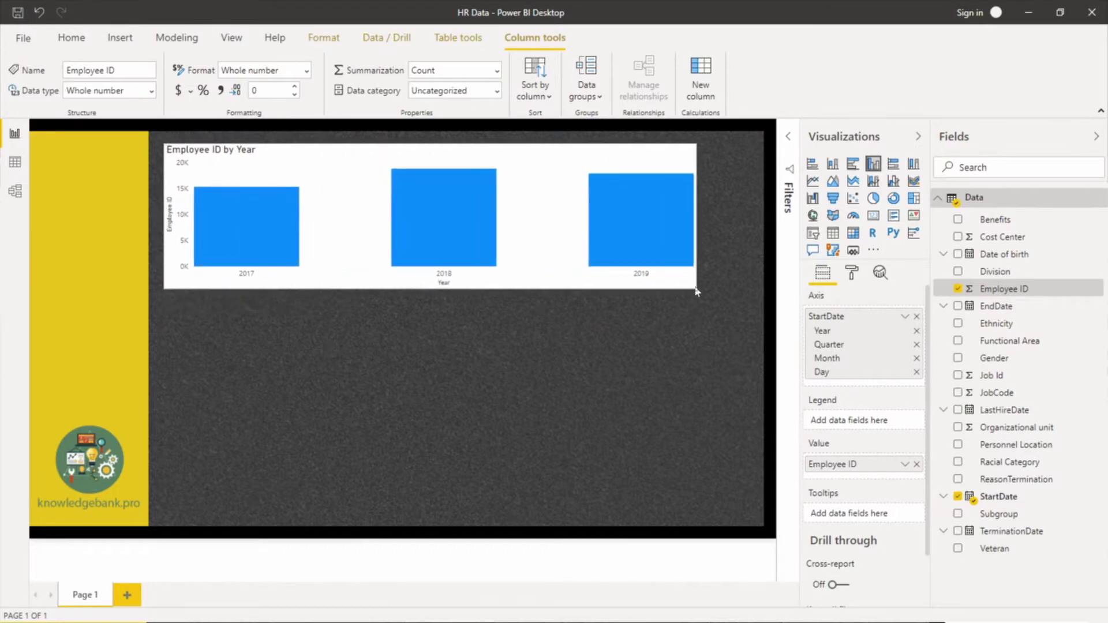
Remove Quarter and Day from the StartDate axis, then enlarge and reposition the monthly chart.
left_click(916, 344)
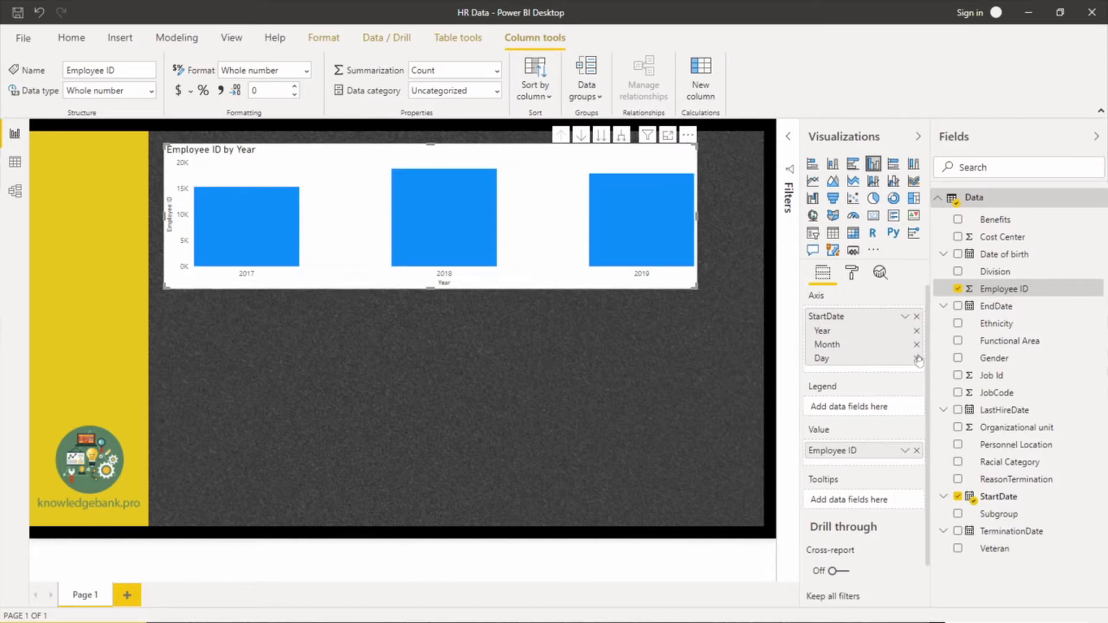
left_click(916, 359)
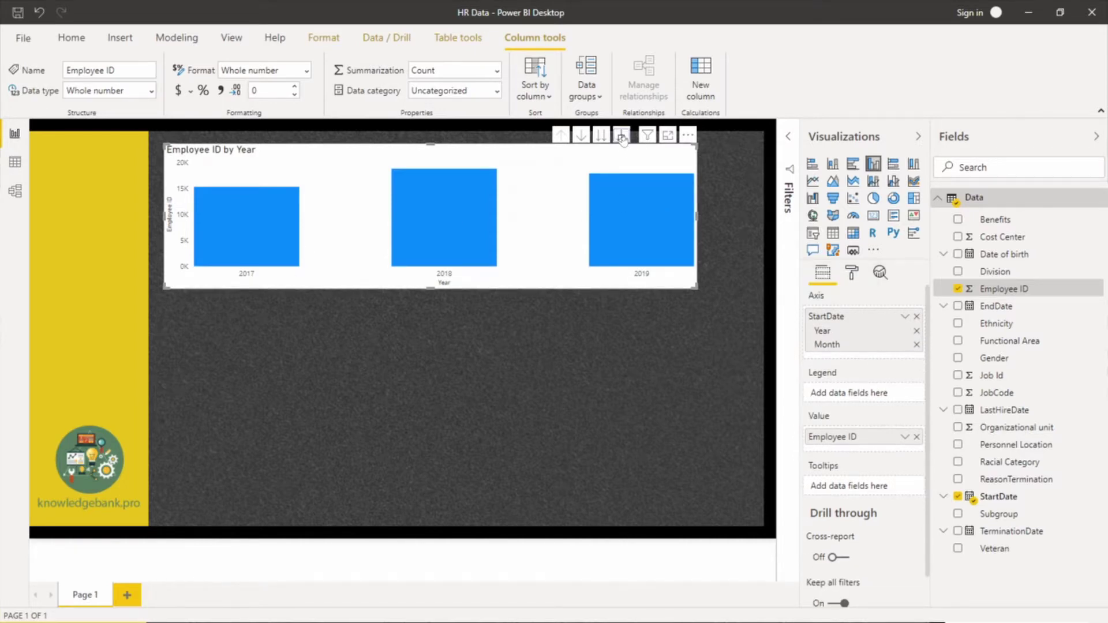
left_click_drag(699, 288, 764, 329)
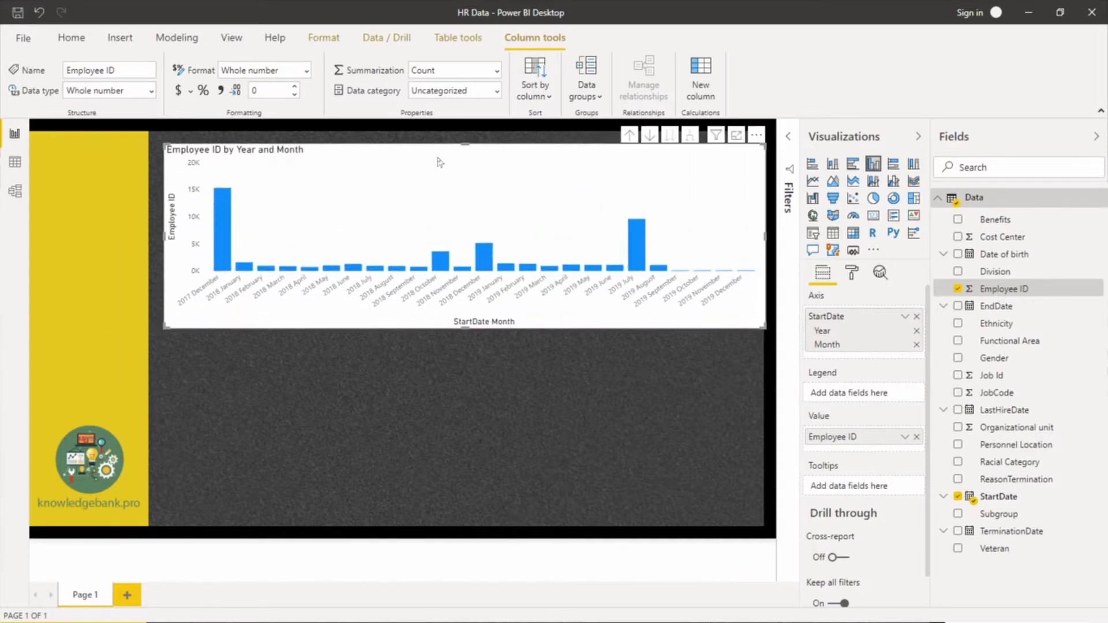
mouse_move(410, 158)
left_mouse_down()
mouse_move(373, 149)
mouse_move(430, 160)
left_mouse_up()
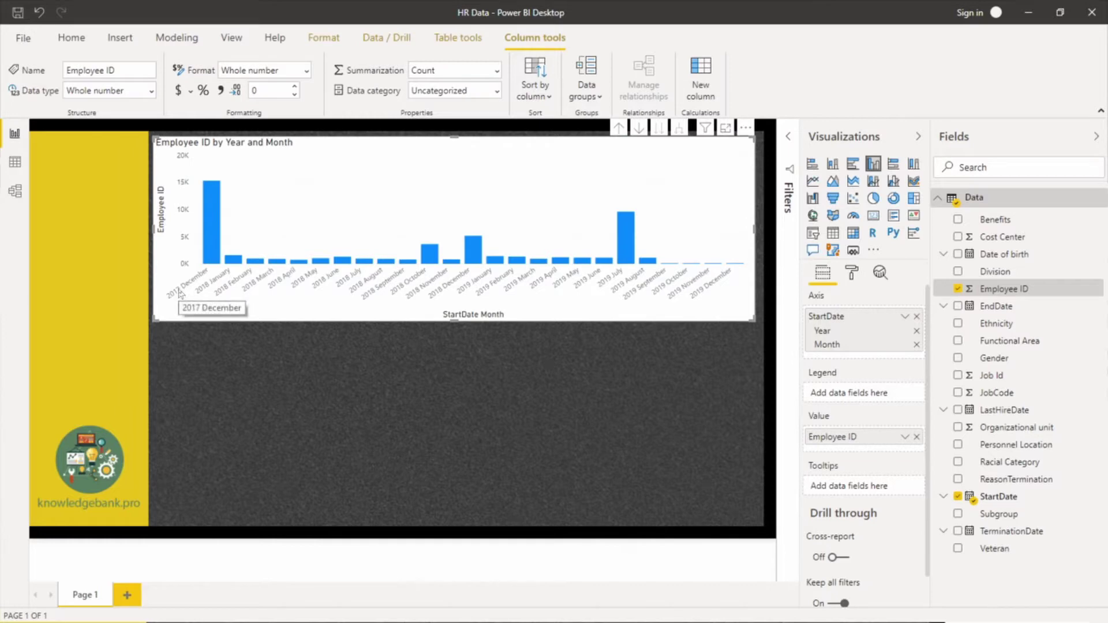
mouse_move(206, 226)
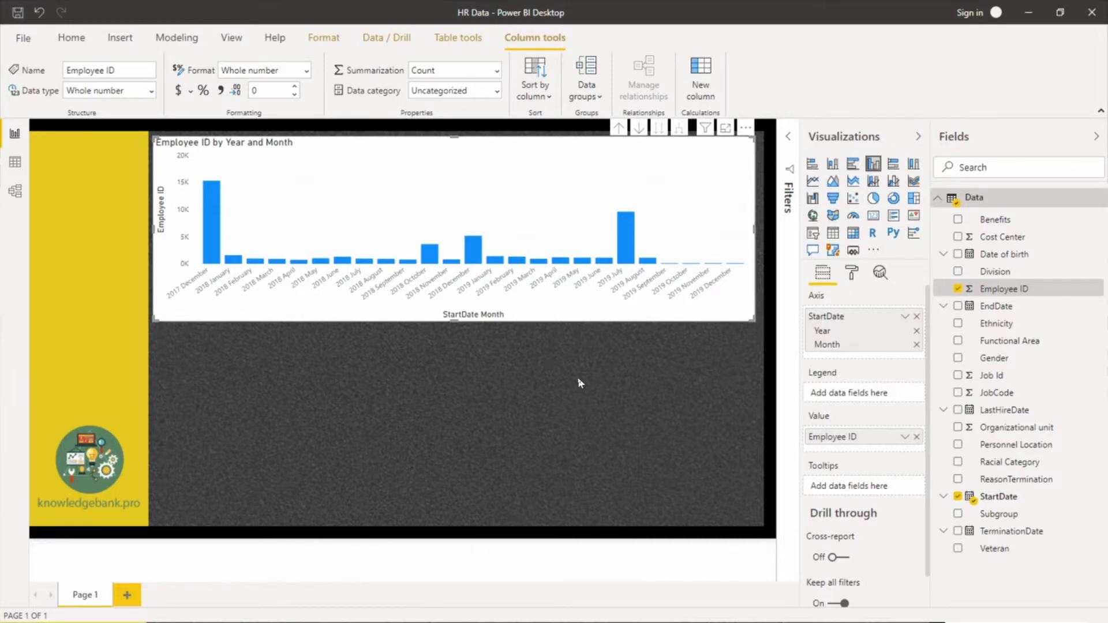
Create a second column chart counting Employee ID by EndDate, placed below the first.
left_click(525, 446)
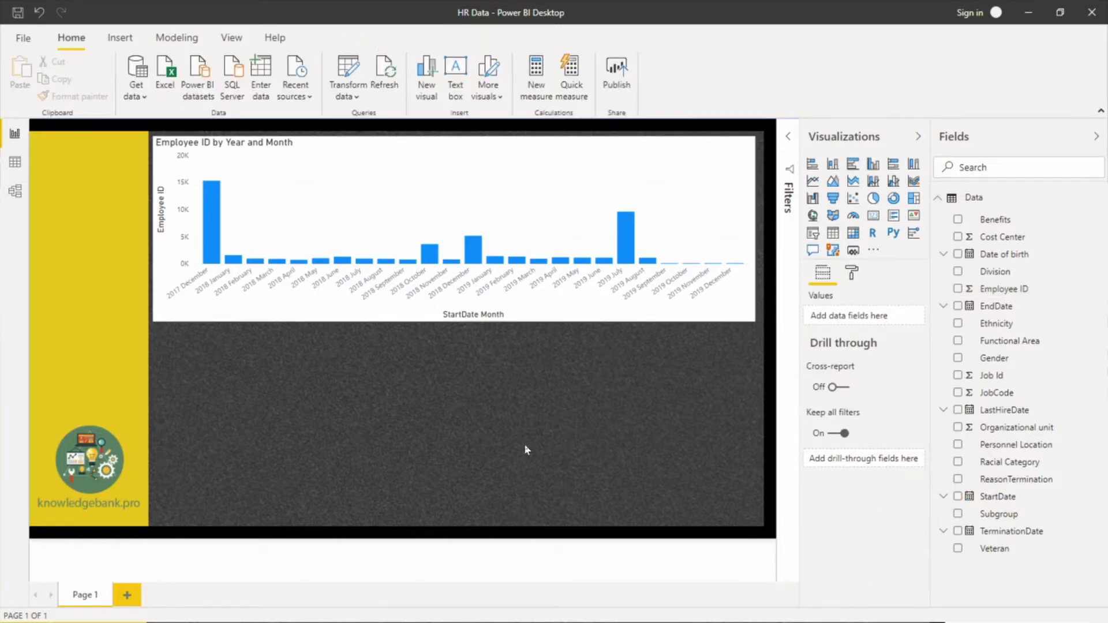
left_click(958, 307)
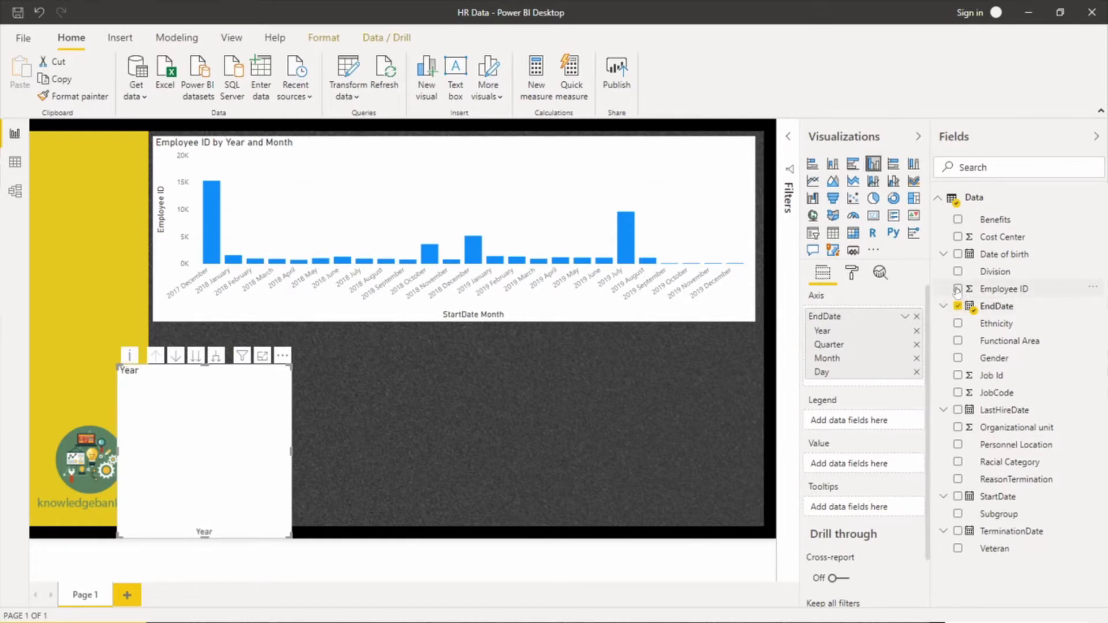
left_click(957, 289)
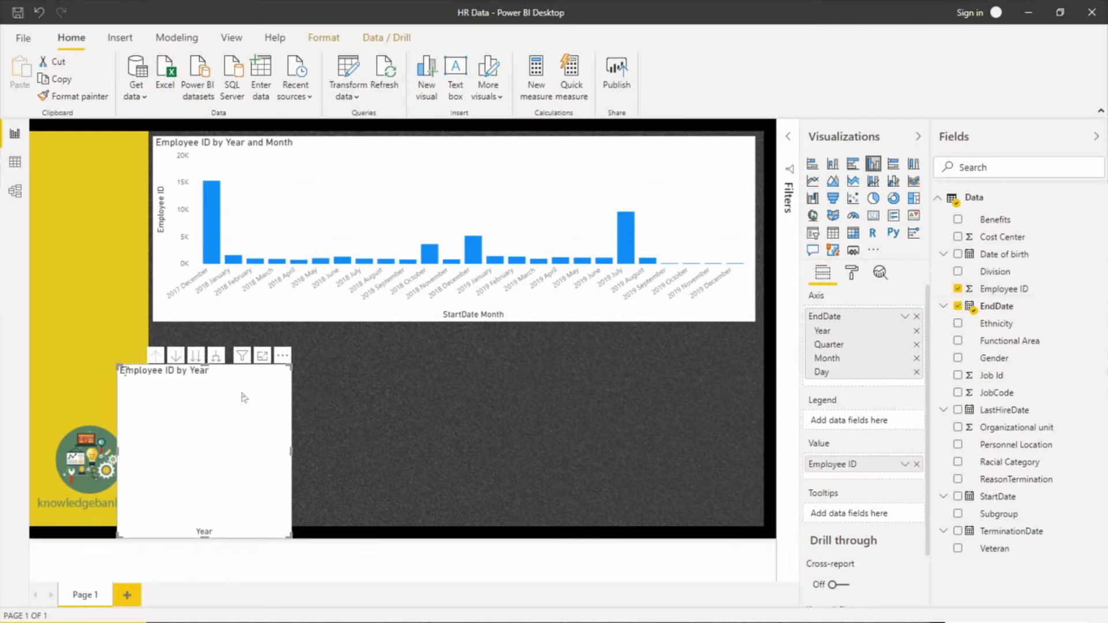
left_click_drag(251, 385, 298, 359)
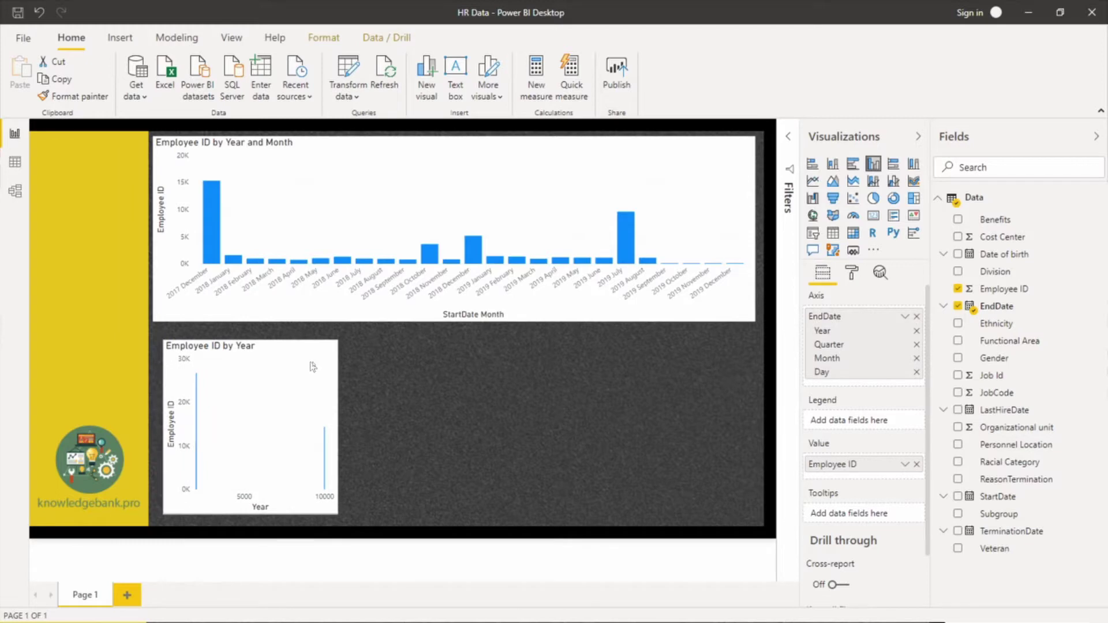
Remove Quarter and Day from the EndDate axis, expand to year and month, and widen the chart.
left_click(917, 344)
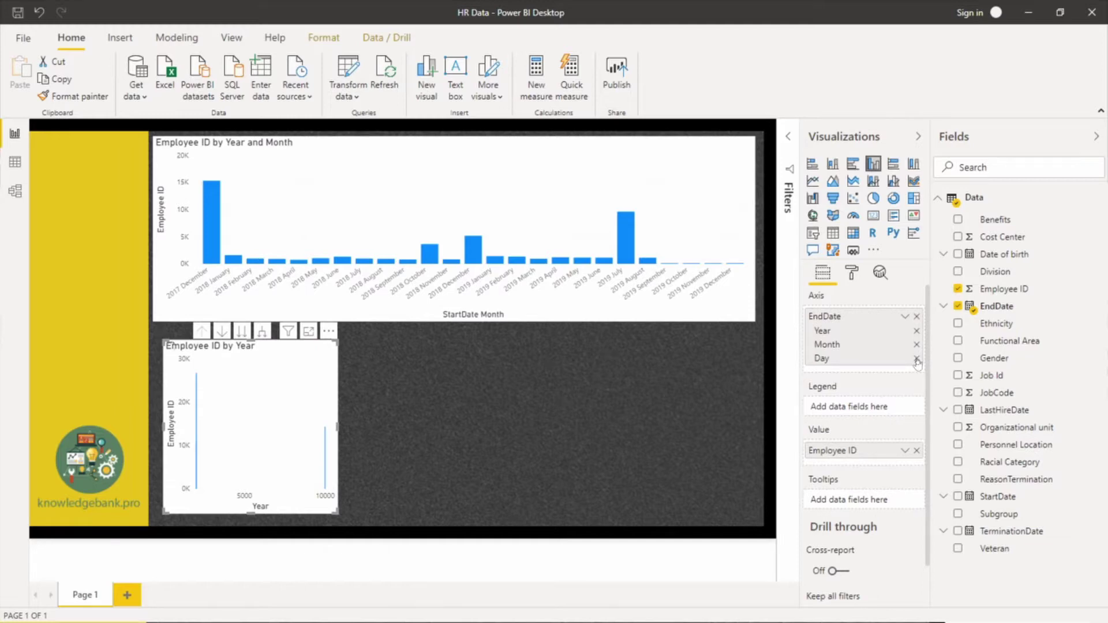
left_click(916, 359)
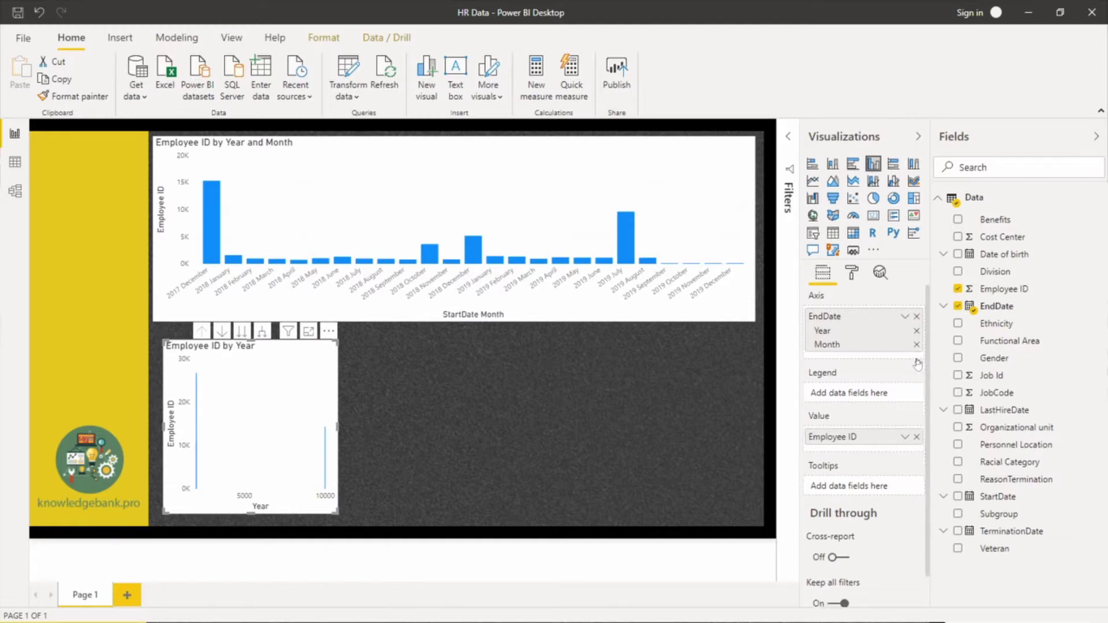
left_click(264, 337)
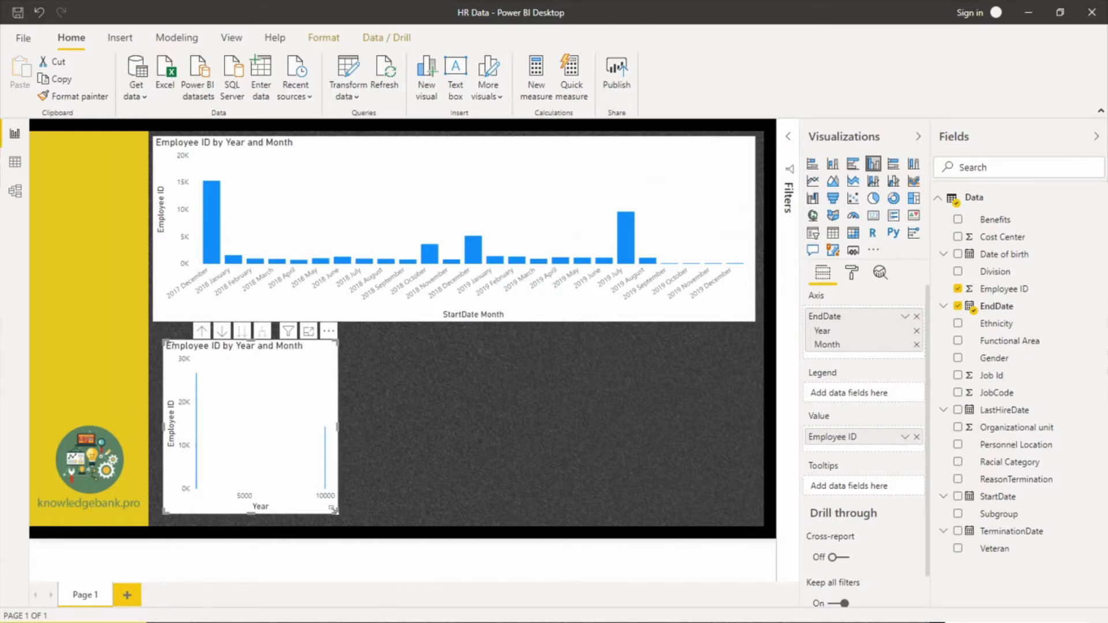
left_click_drag(332, 508, 741, 513)
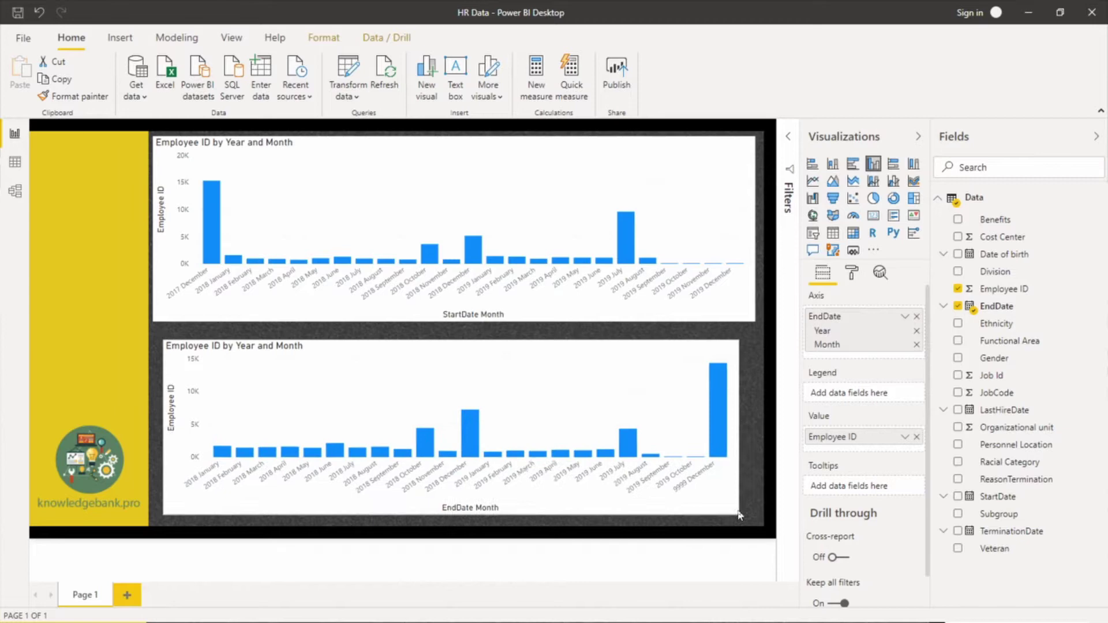
left_click(288, 431)
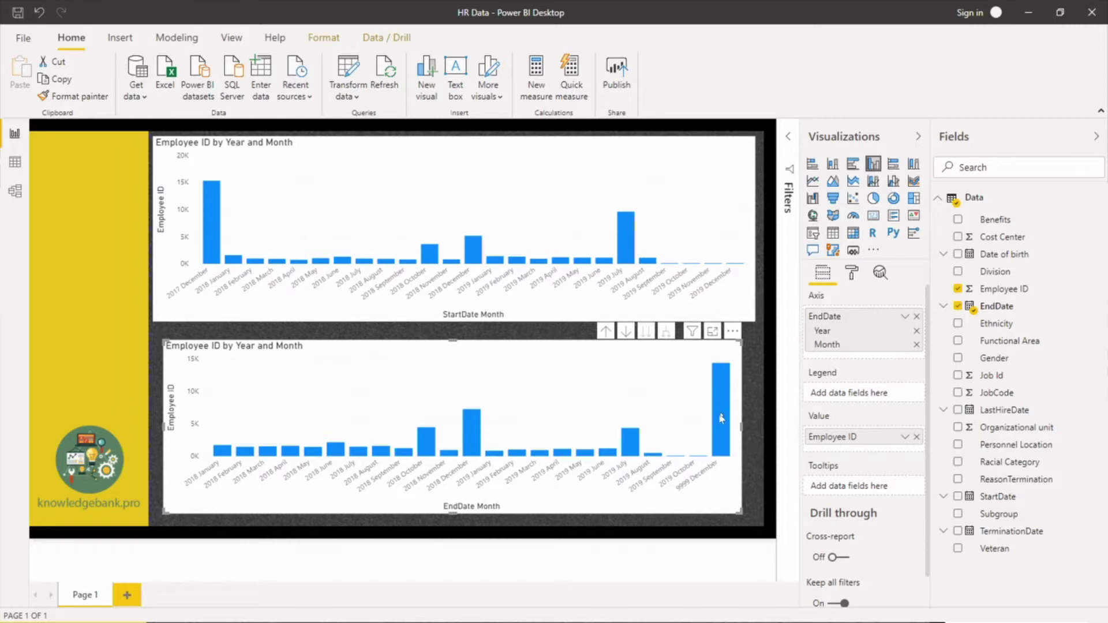
Return to Data view to inspect the Data table's EndDate values.
mouse_move(726, 417)
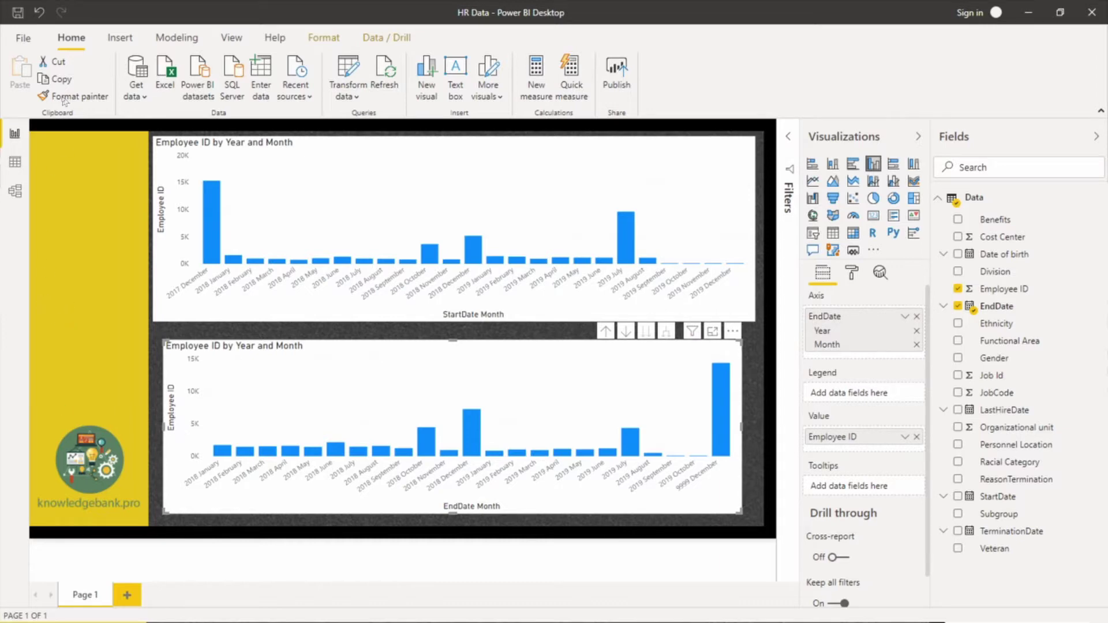
left_click(15, 163)
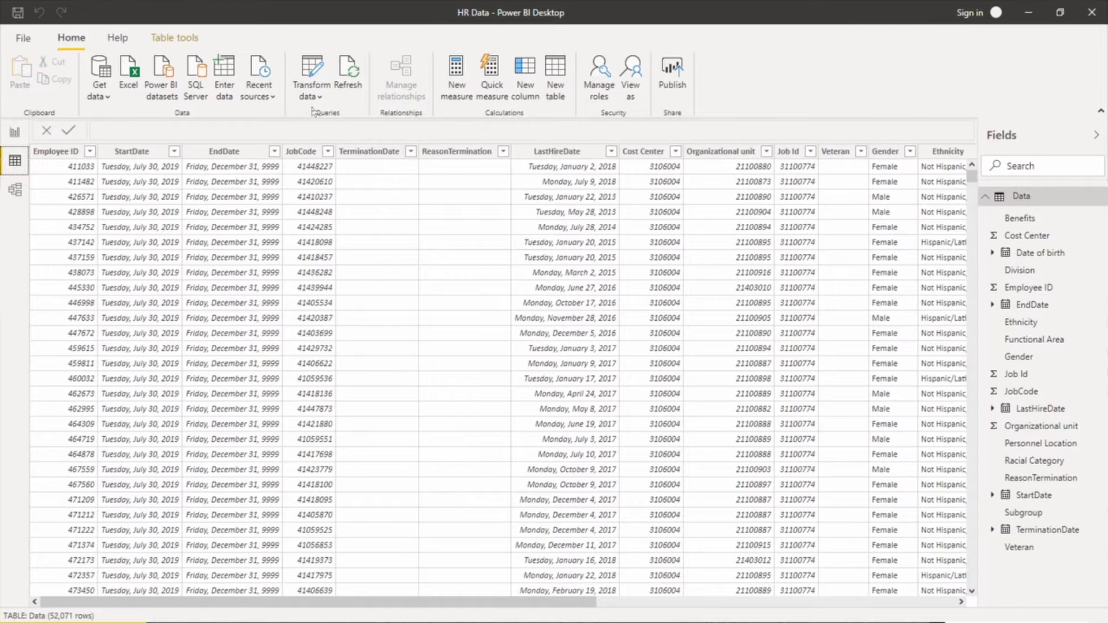
Open the Data query in Power Query Editor with Transform data, showing its Home tab.
left_click(315, 72)
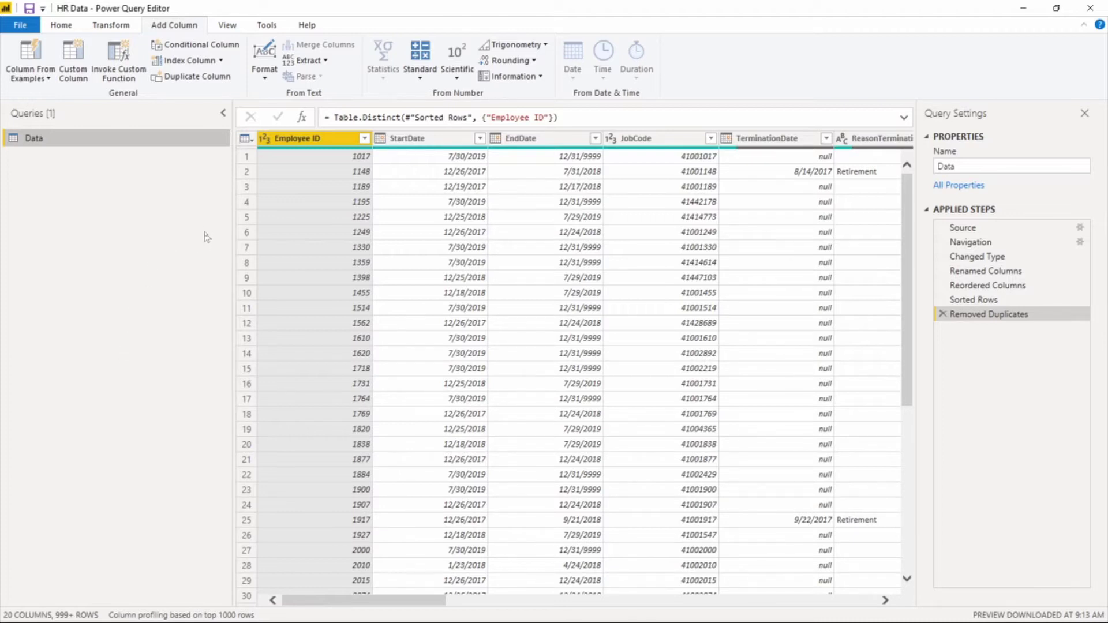
left_click(61, 25)
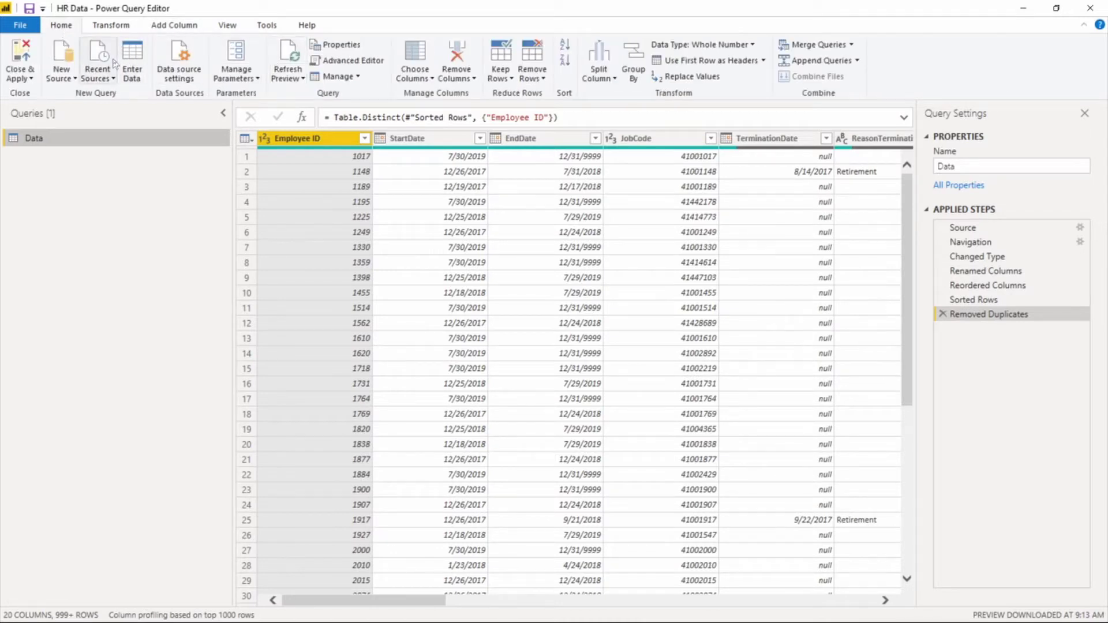
Paste the month start and end dates into a new table and name the columns PeriodStart and PeriodEnd.
left_click(132, 62)
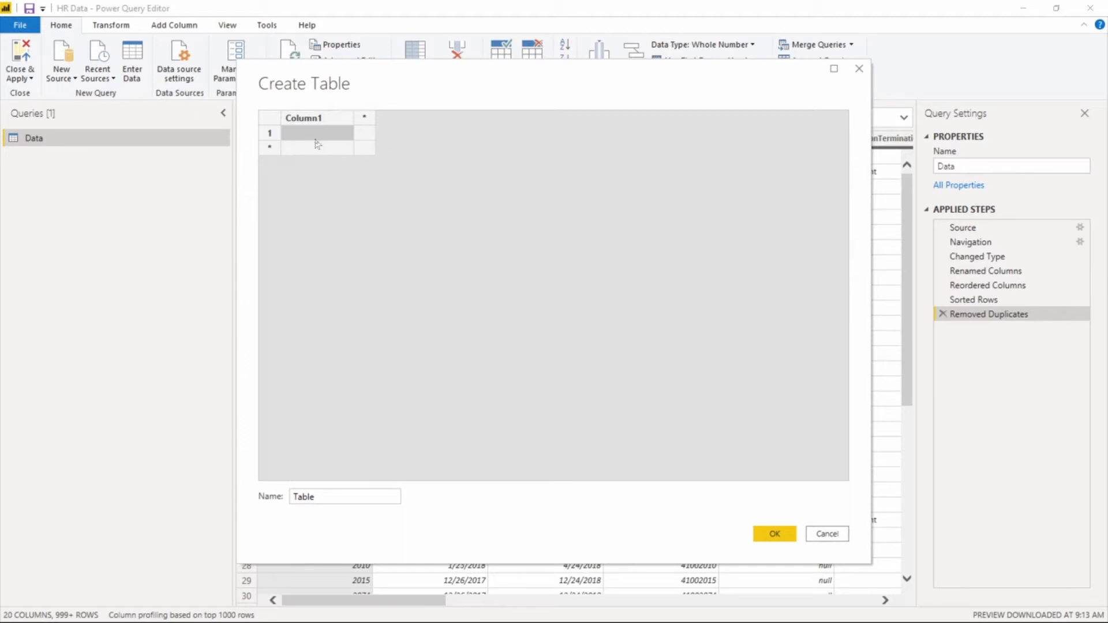
key("ctrl+v")
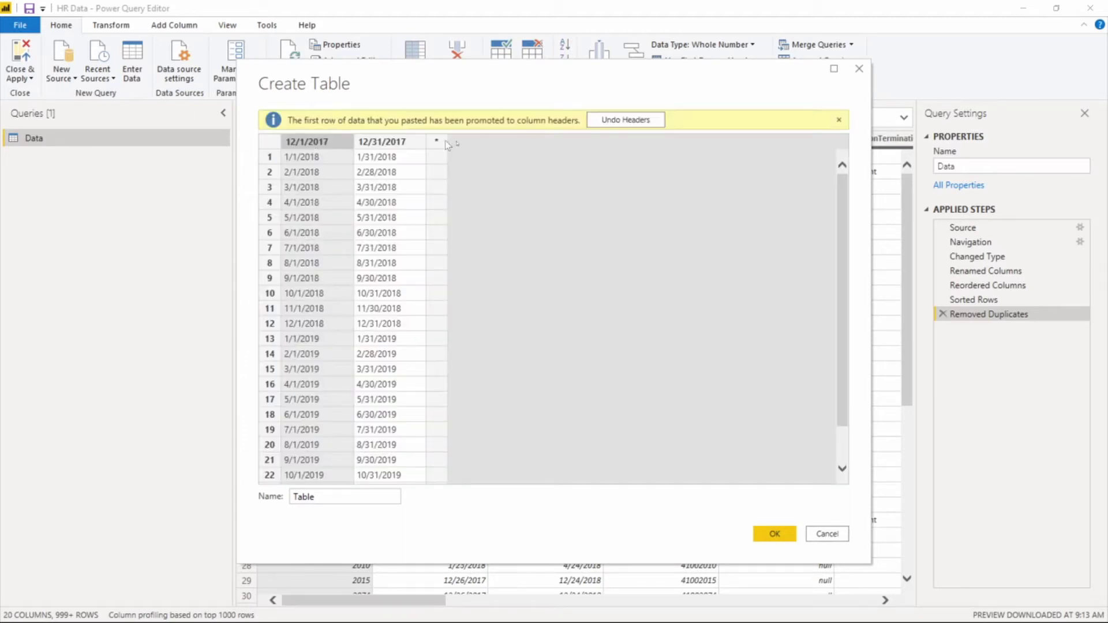
left_click(603, 121)
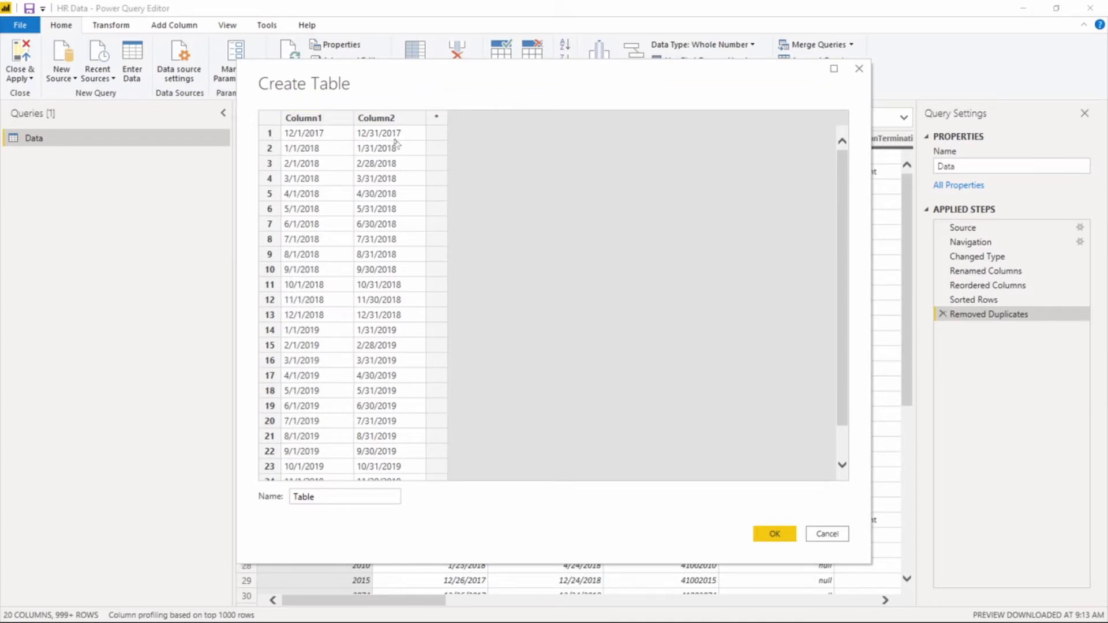
left_click(317, 123)
left_click(316, 123)
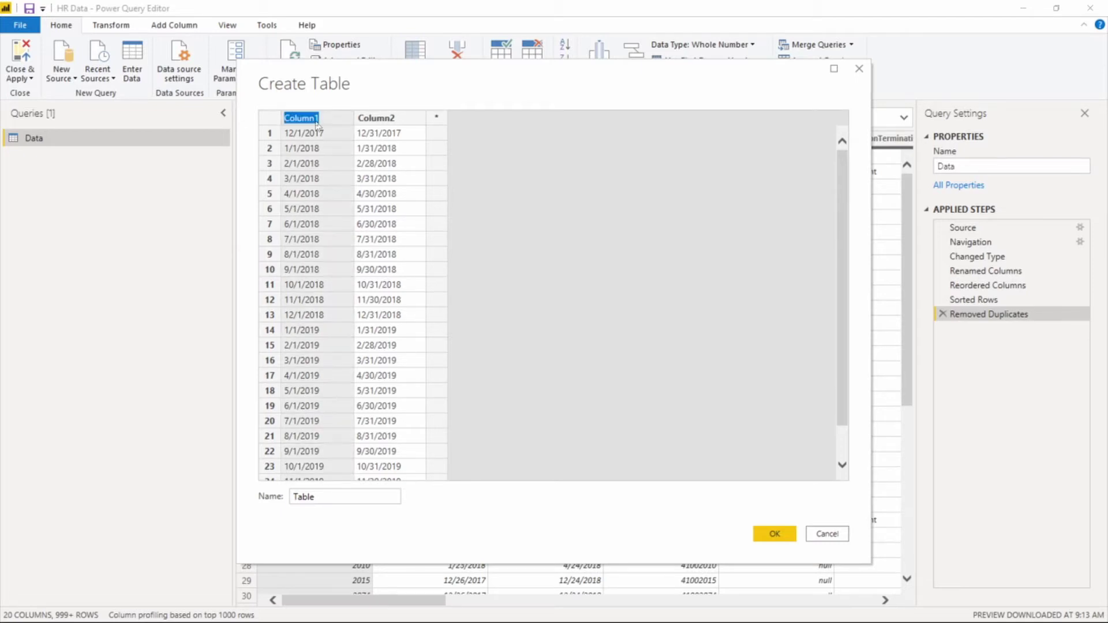
type("PeriodStart")
left_click(378, 118)
left_click(378, 118)
type("Perio")
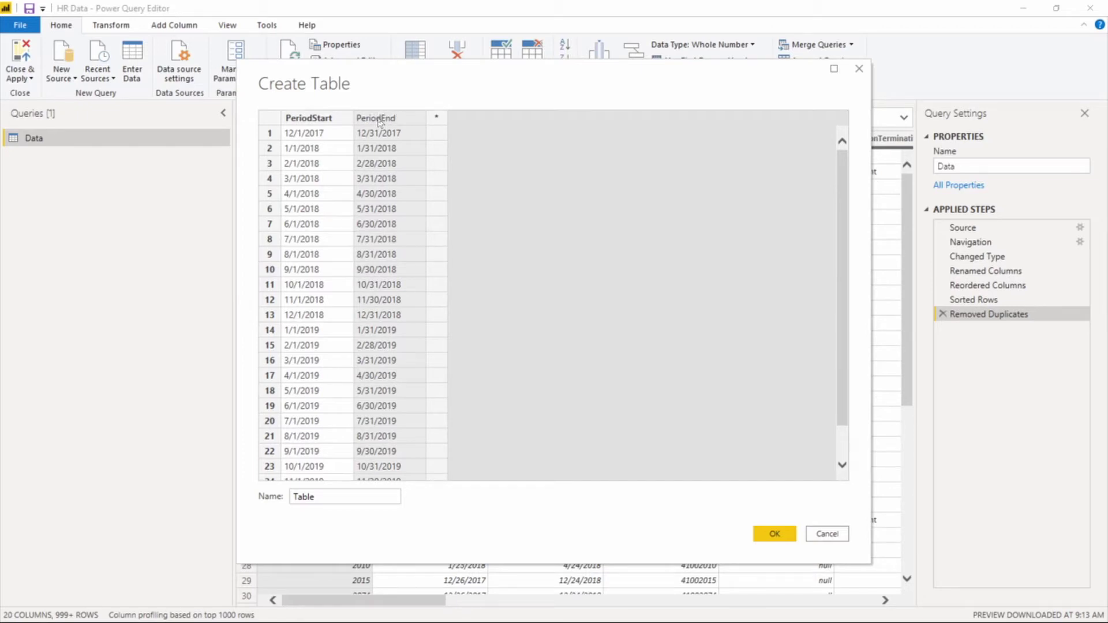
type("dEnd")
Name the new table Employee Details and create it.
double_click(329, 496)
left_click(292, 496)
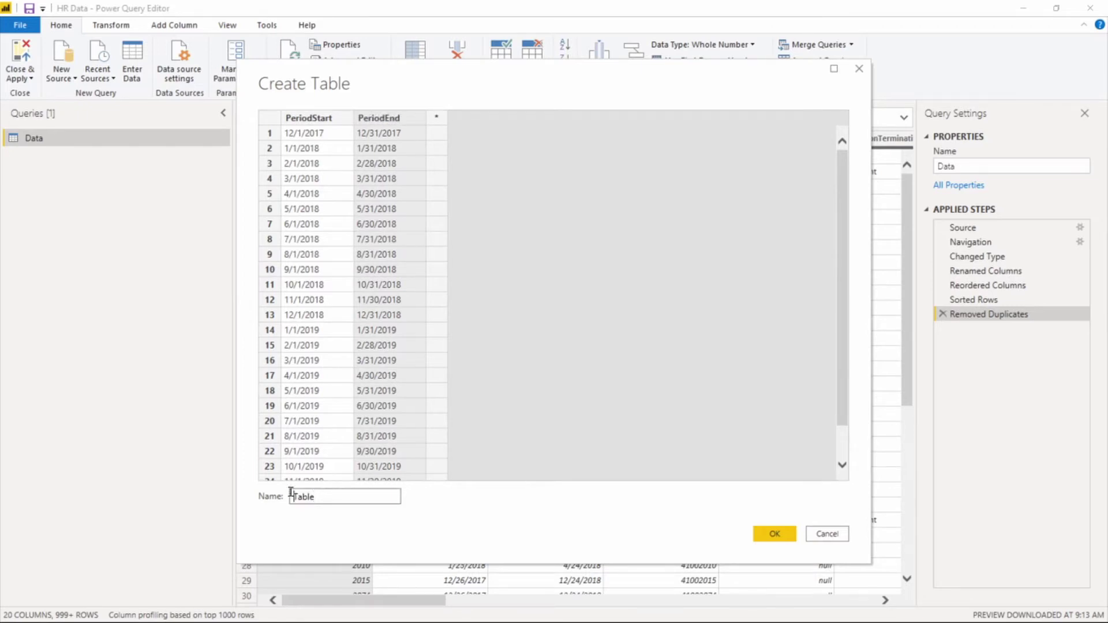
type("Hr")
key("BackSpace")
type("R")
key("BackSpace")
key("BackSpace")
type("Employee Details")
key("Delete")
key("Delete")
key("Delete")
key("Delete")
key("Delete")
left_click(775, 535)
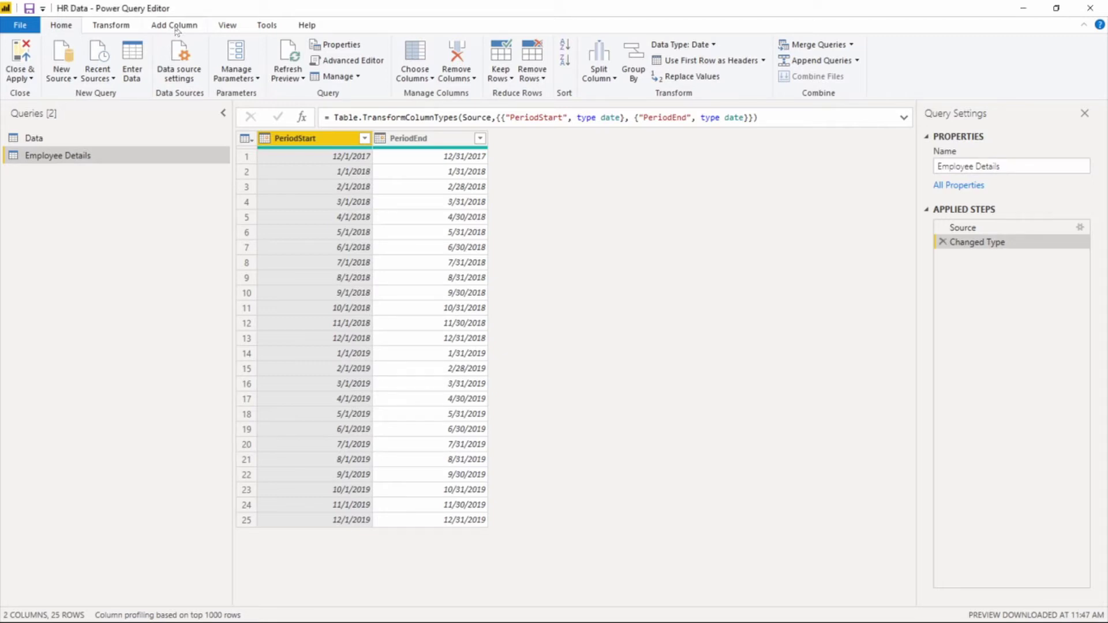
Add a custom Index column to Employee Details with starting index 1 and increment 0.
left_click(177, 29)
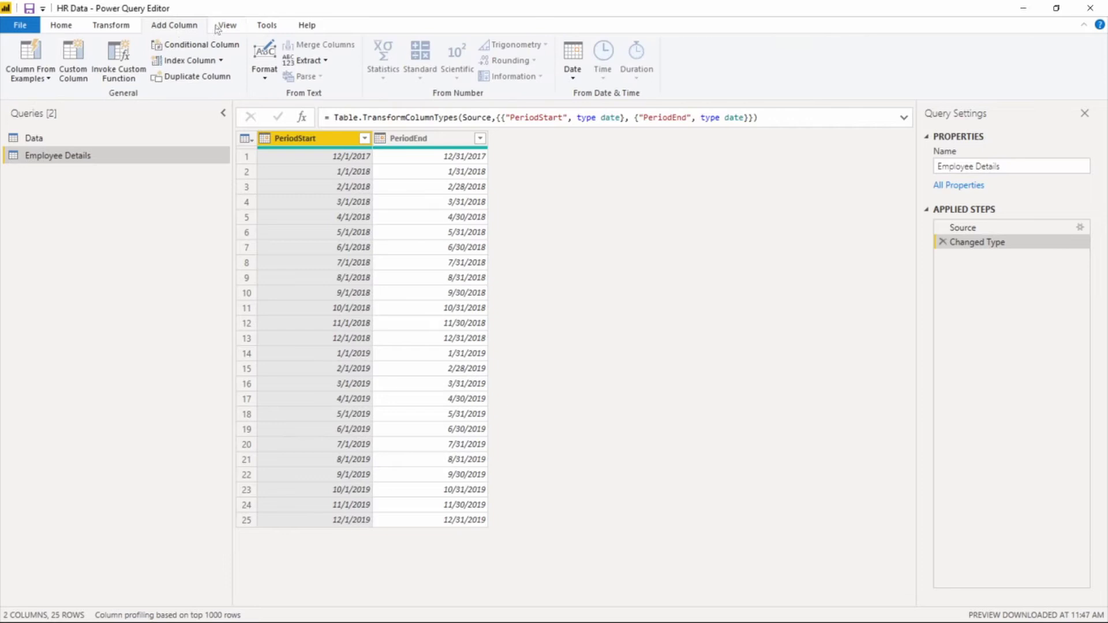
left_click(222, 61)
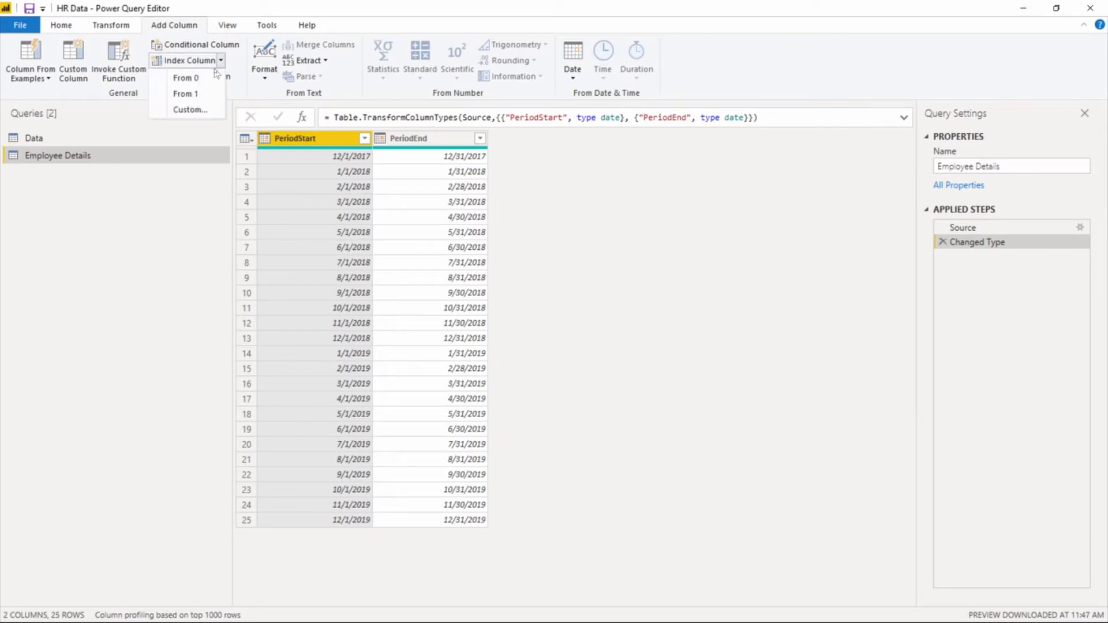
left_click(203, 110)
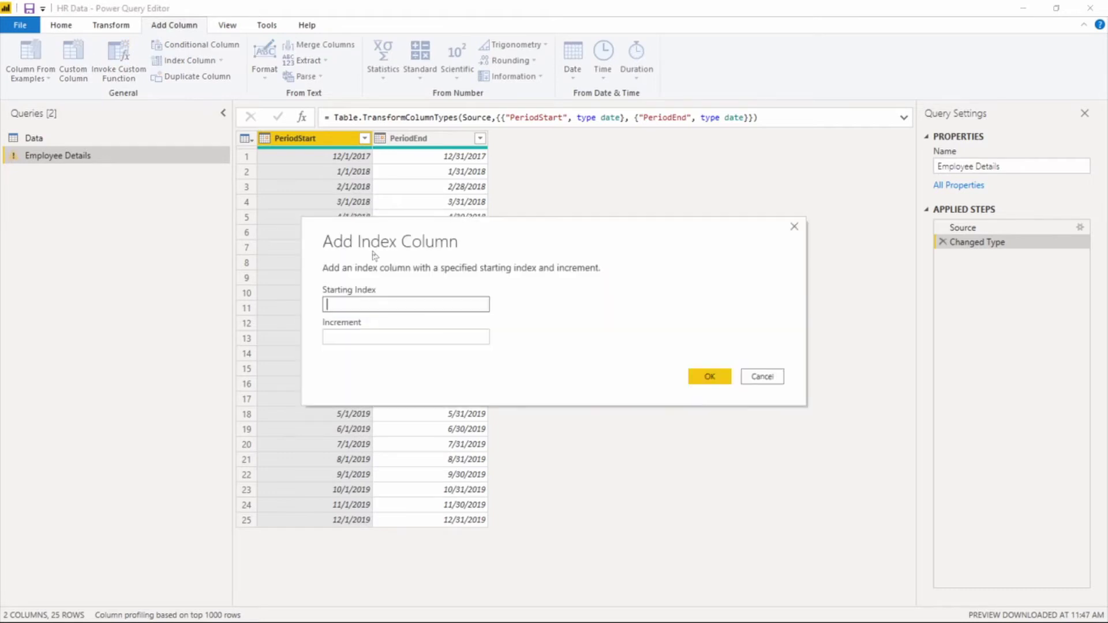
type("1")
left_click(362, 337)
type("0")
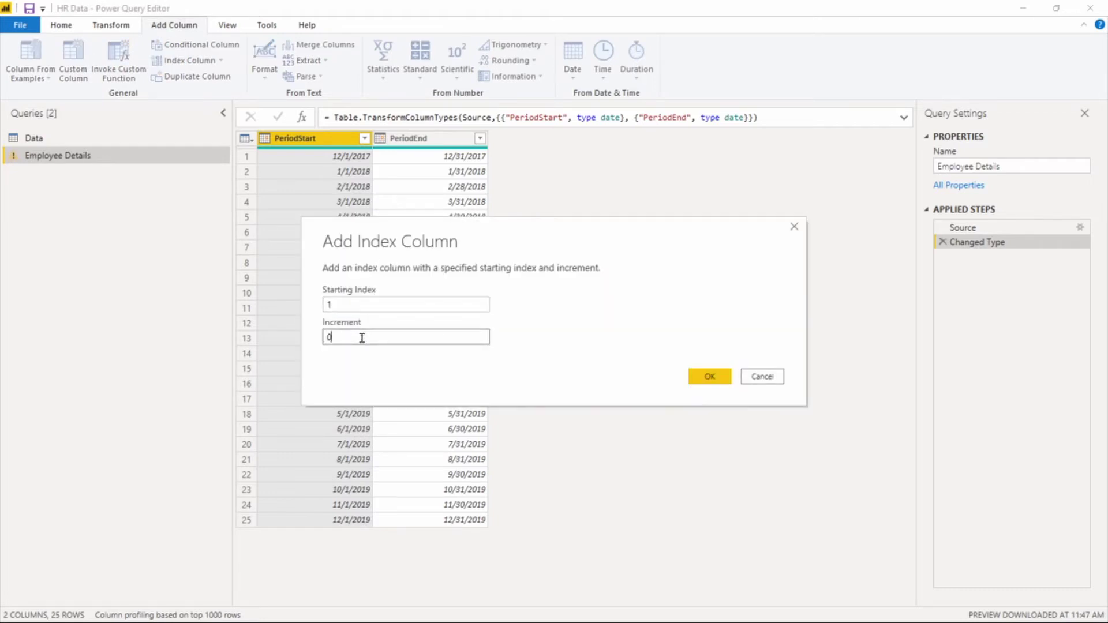
left_click(707, 377)
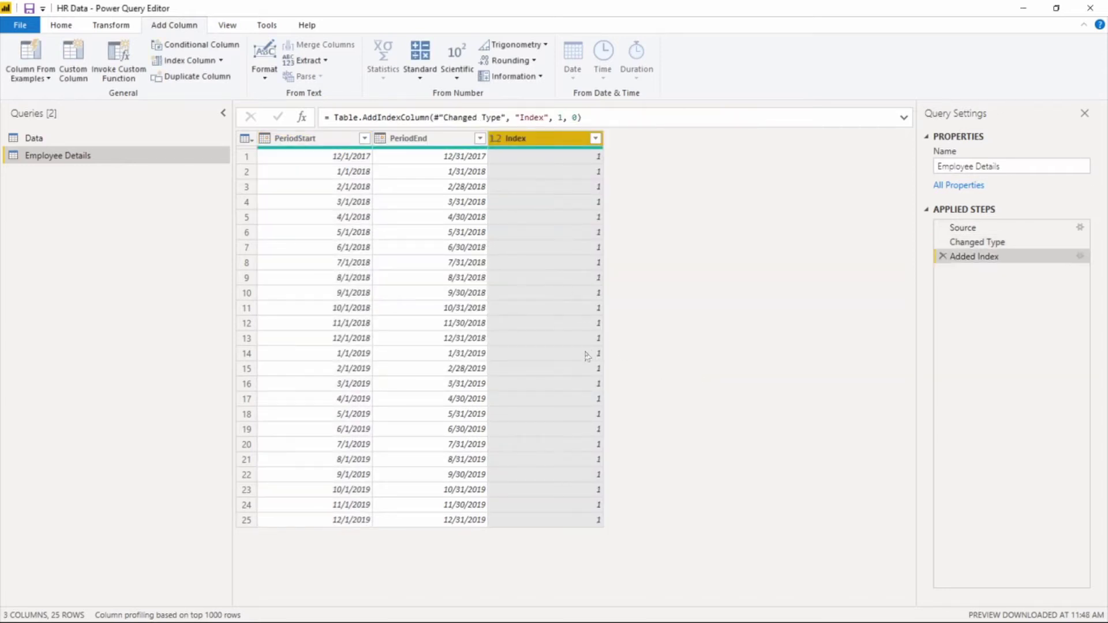
Add a custom Index column to the Data query with starting index 1 and increment 0.
left_click(35, 138)
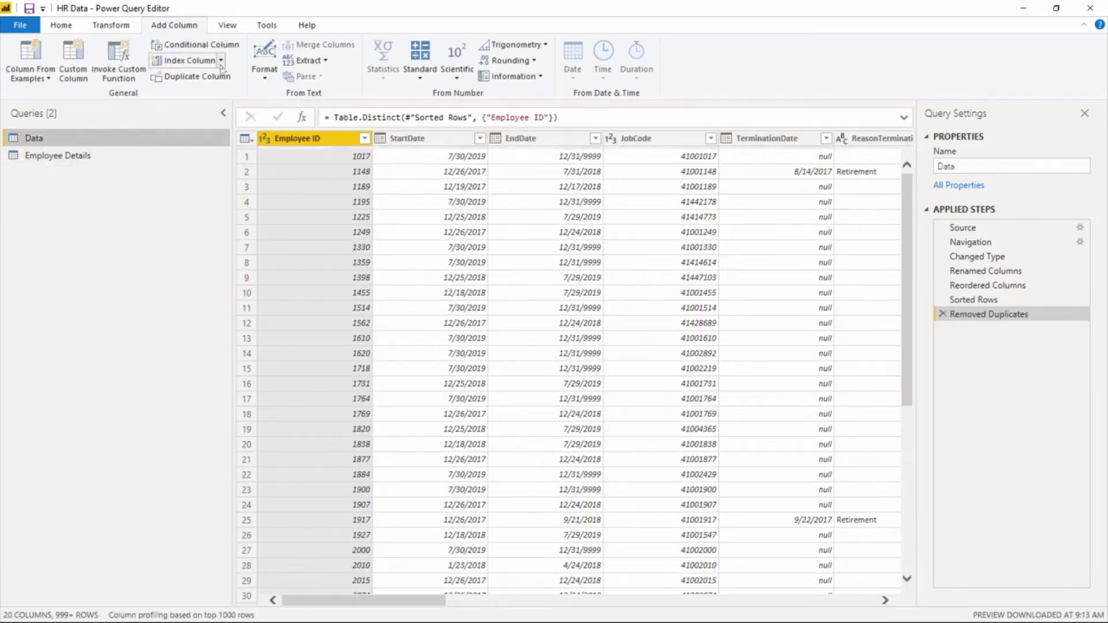
left_click(220, 63)
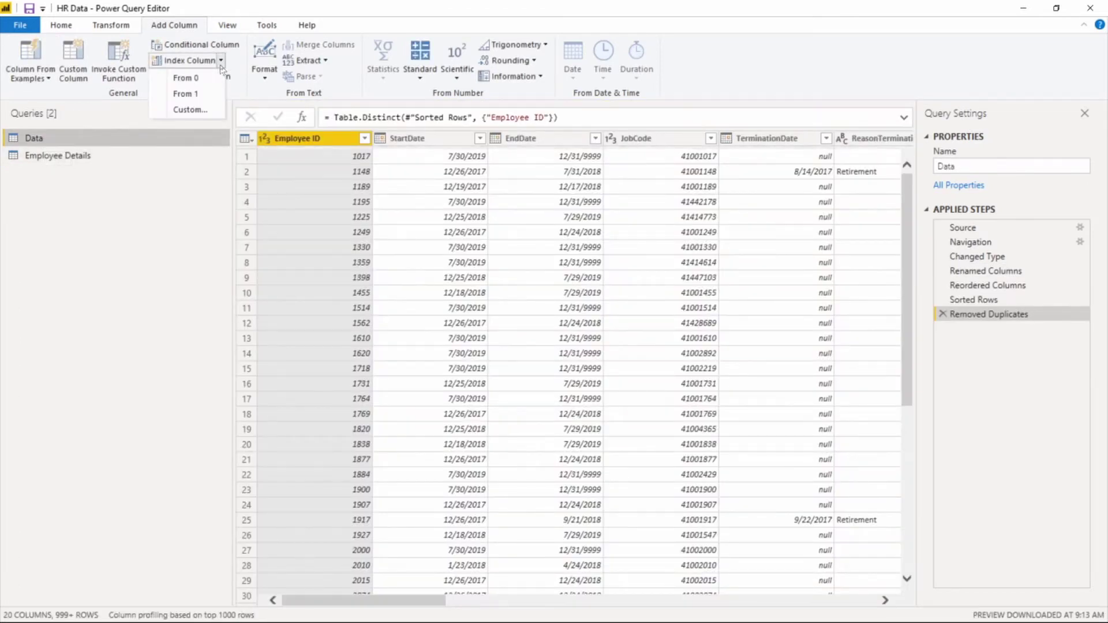
left_click(191, 110)
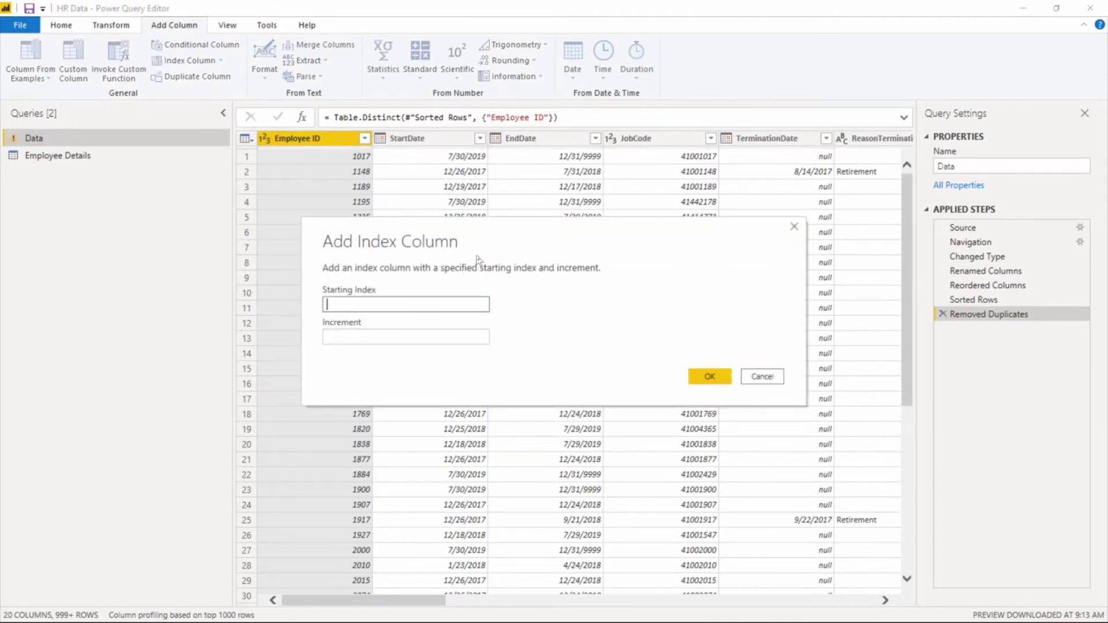
type("1")
key("Tab")
type("0")
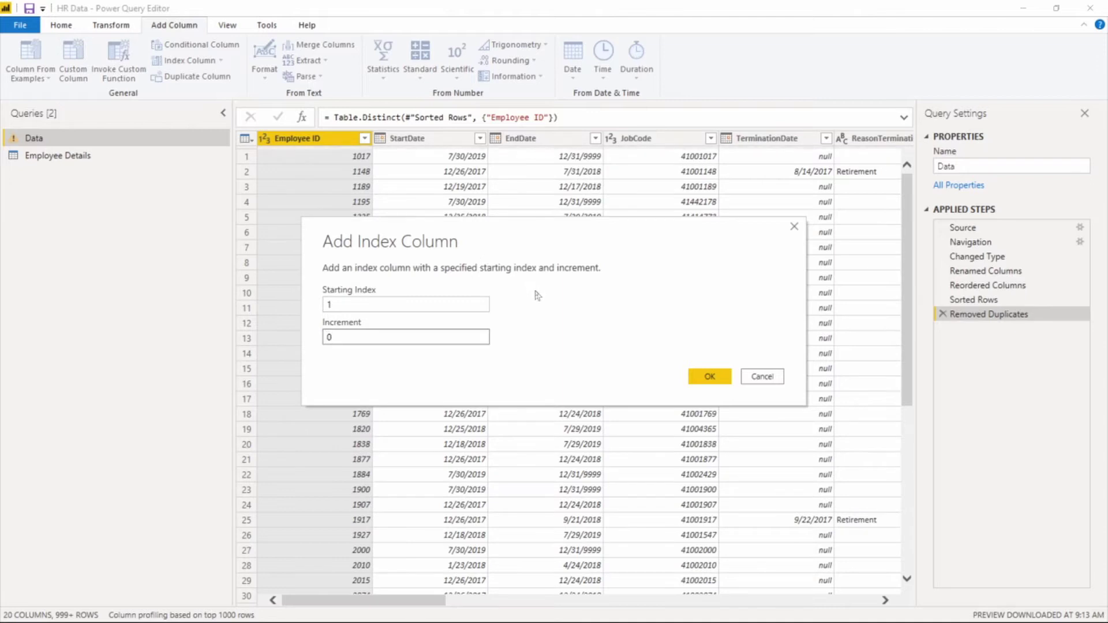
left_click(717, 381)
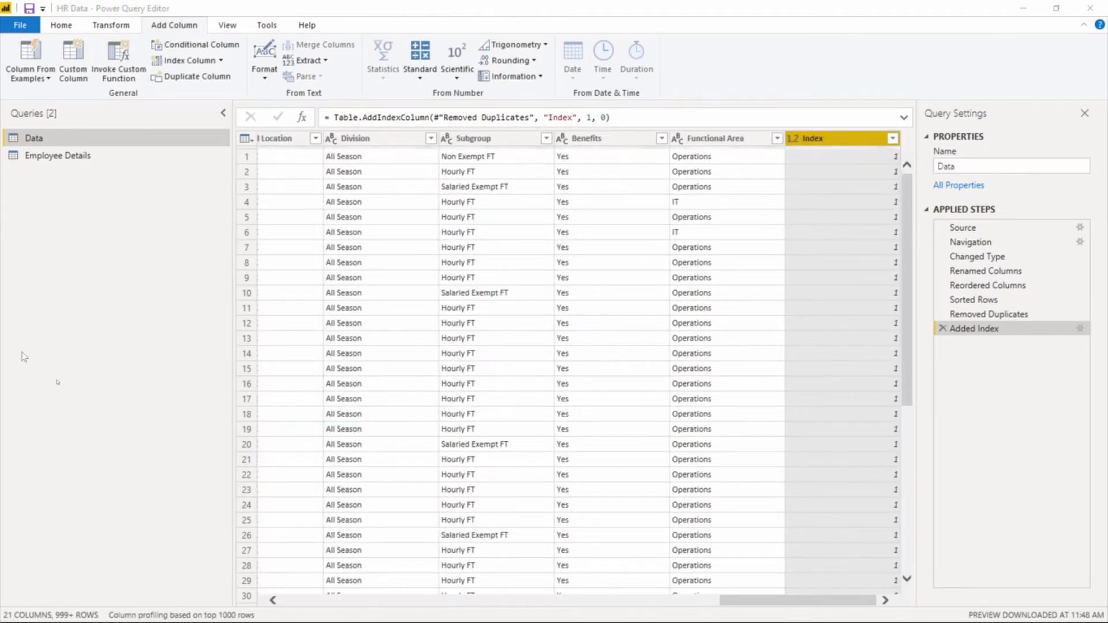
Filter the Data query's Employee ID column to keep only 1017.
left_click(298, 571)
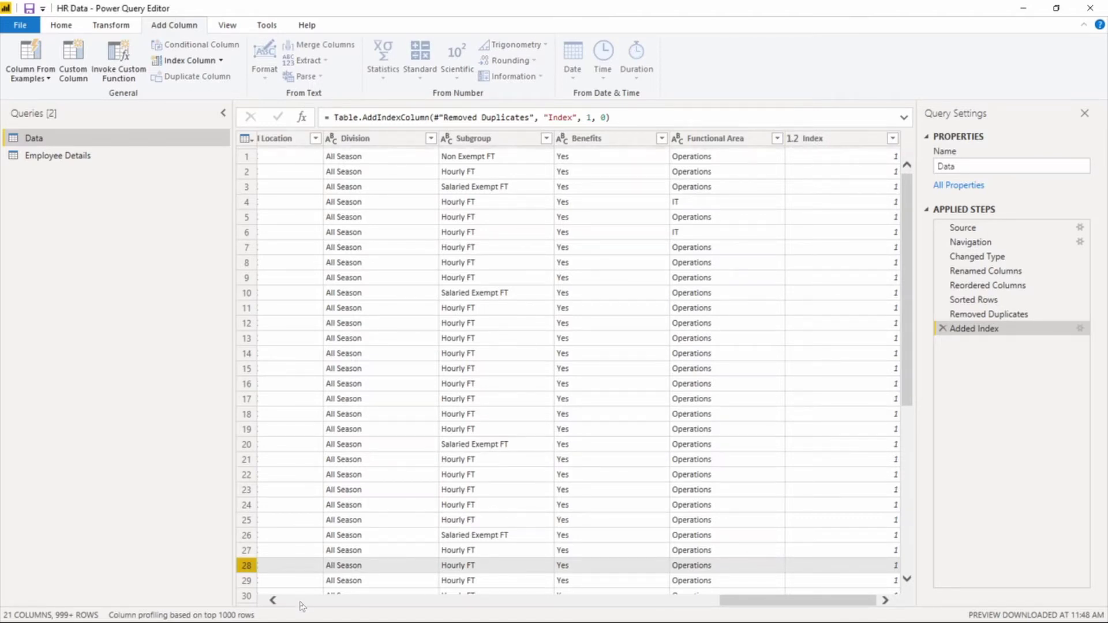
scroll(300, 606, "left", 10)
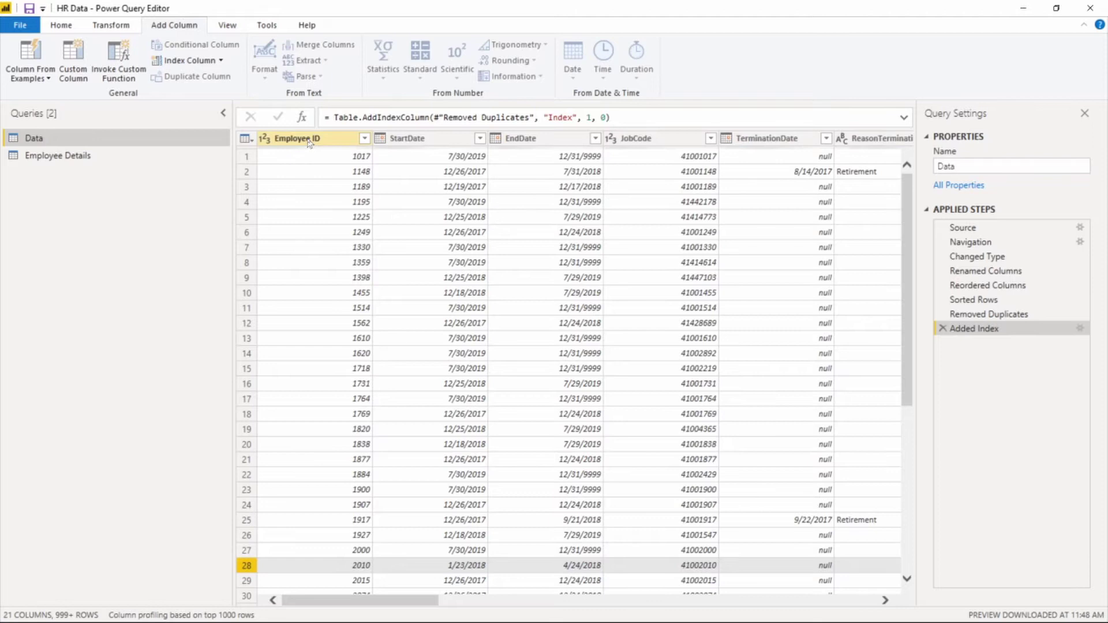
left_click(365, 138)
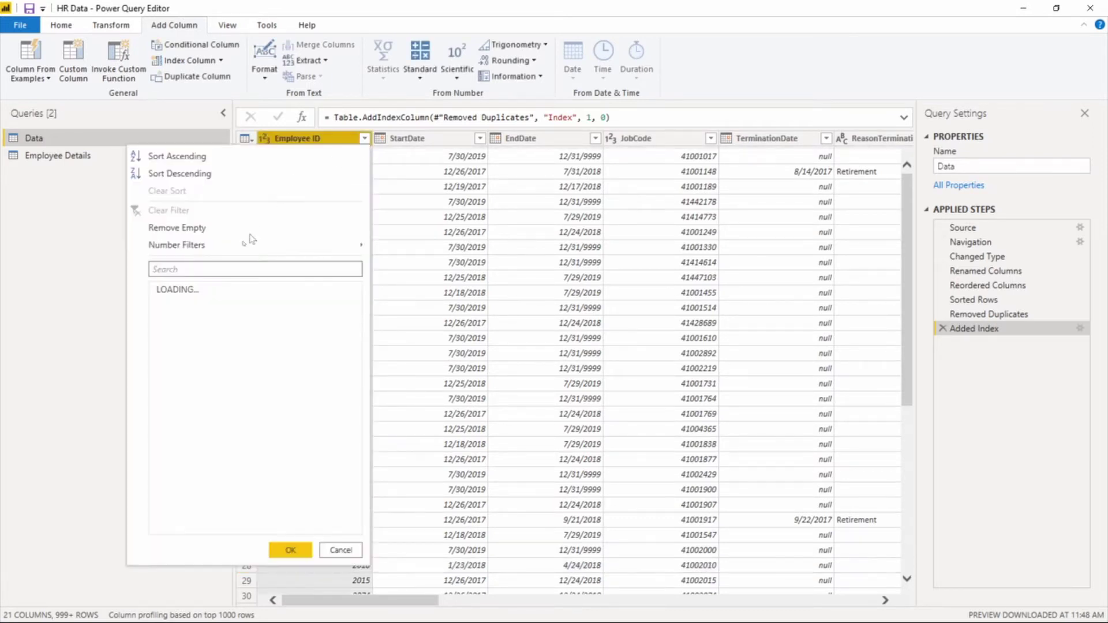
left_click(161, 289)
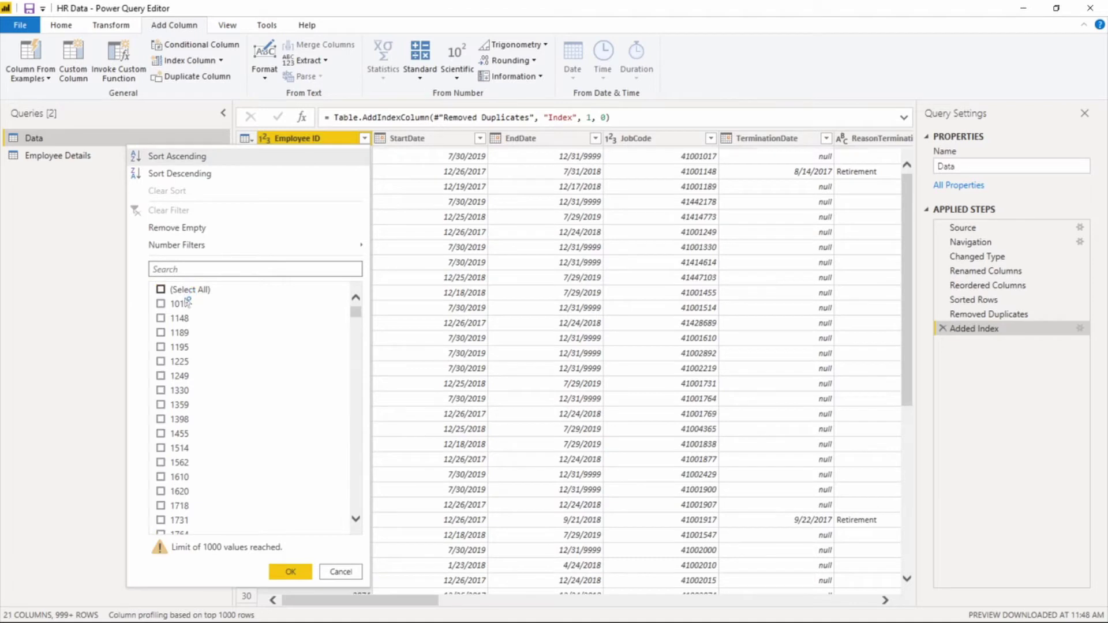
left_click(184, 306)
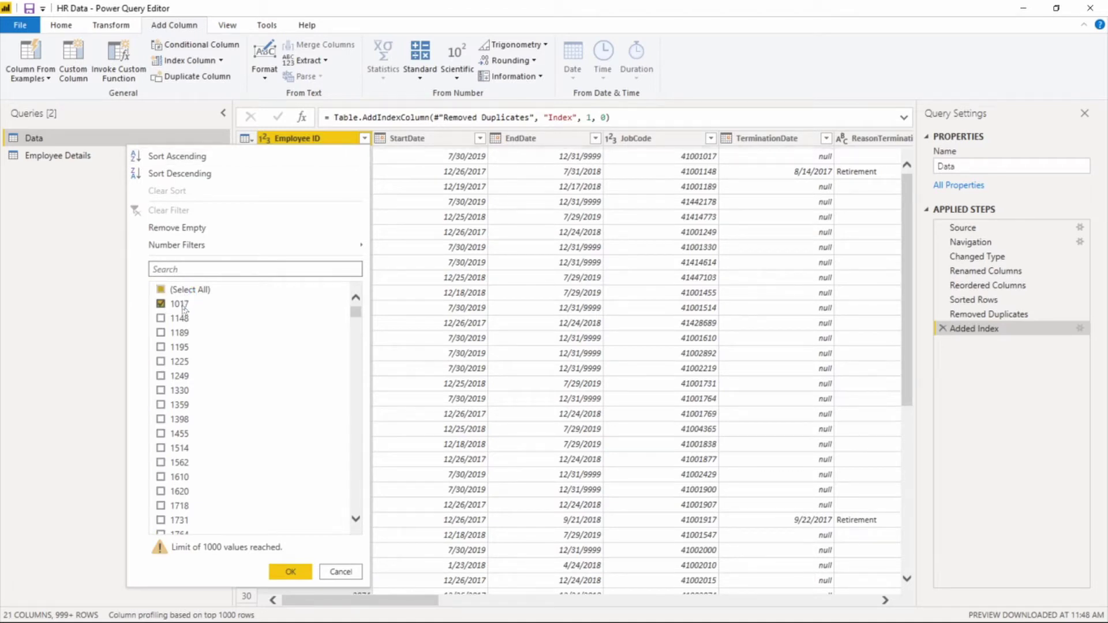
left_click(290, 572)
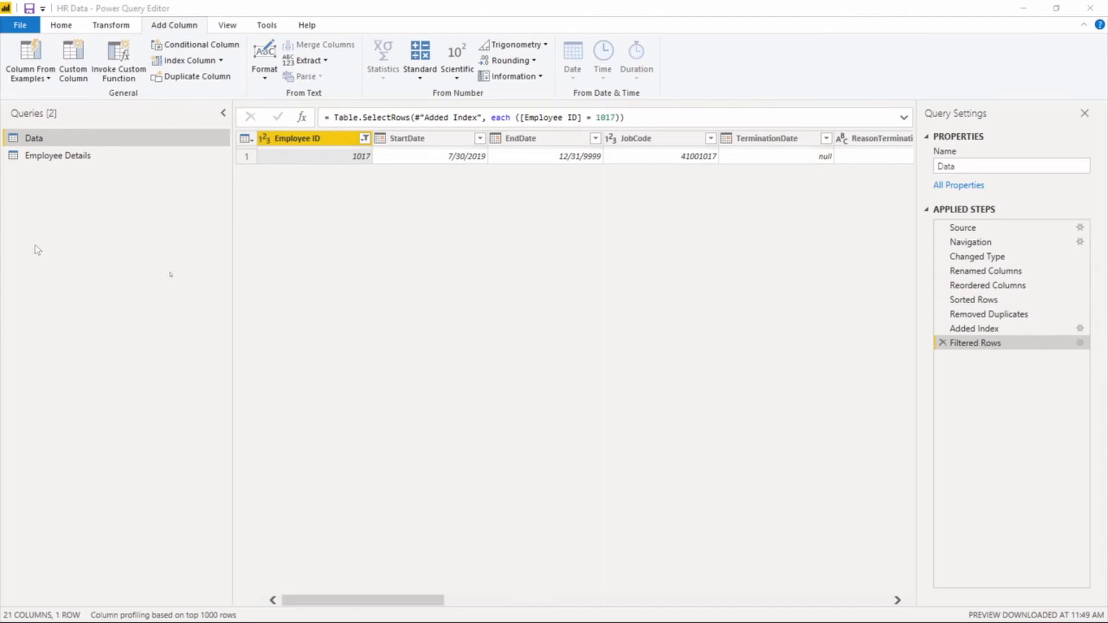
Merge Employee Details with the Data query, matching on the Index column in both tables.
left_click(119, 160)
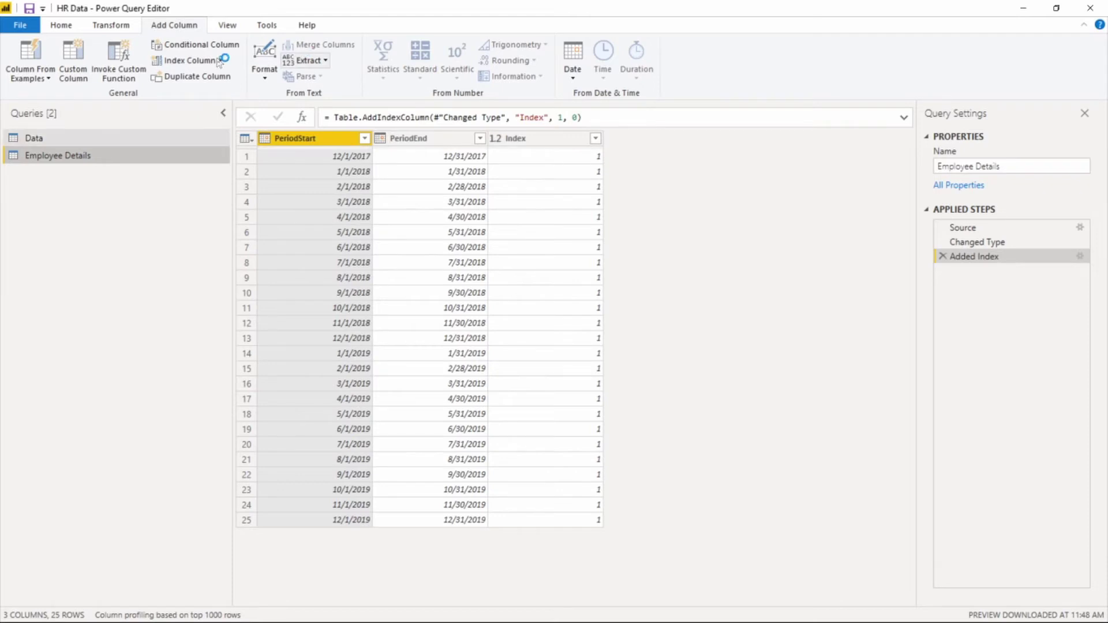
left_click(73, 26)
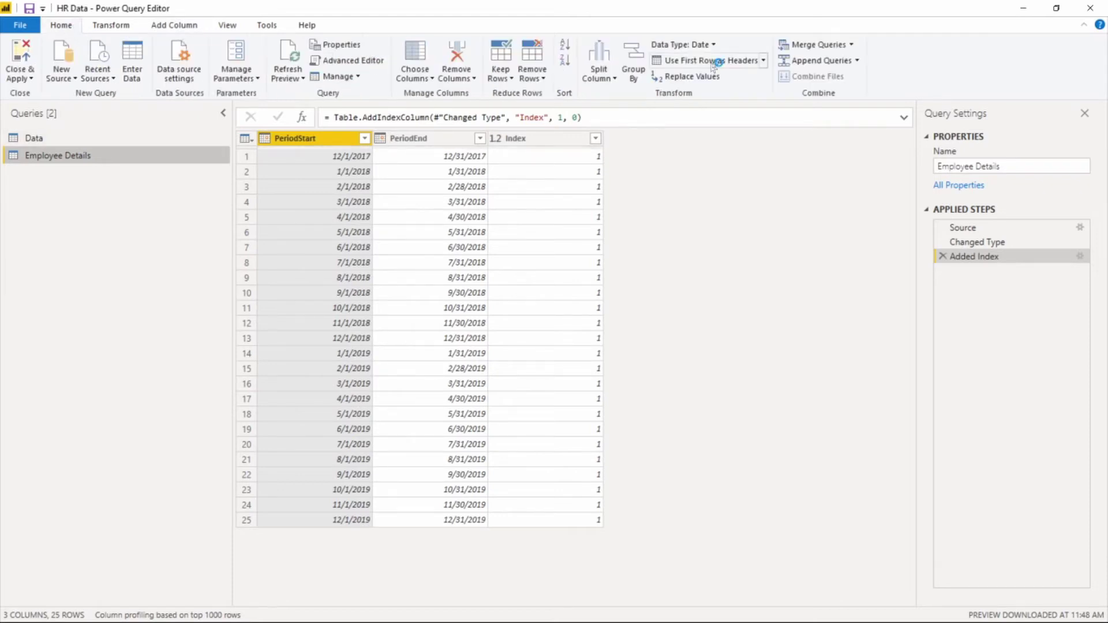
left_click(814, 46)
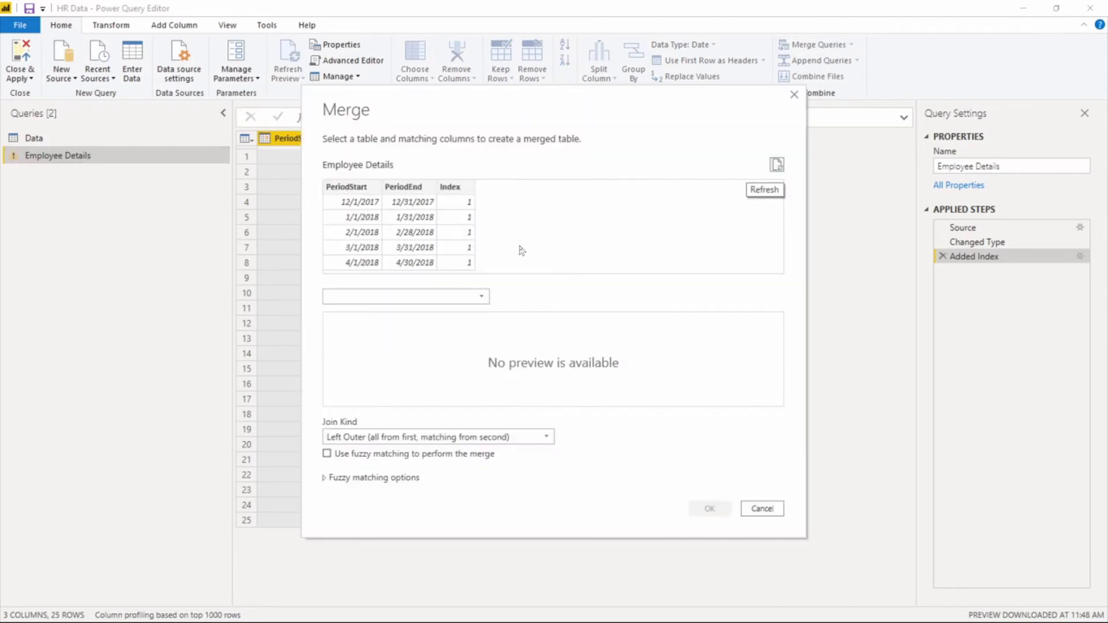
left_click(438, 302)
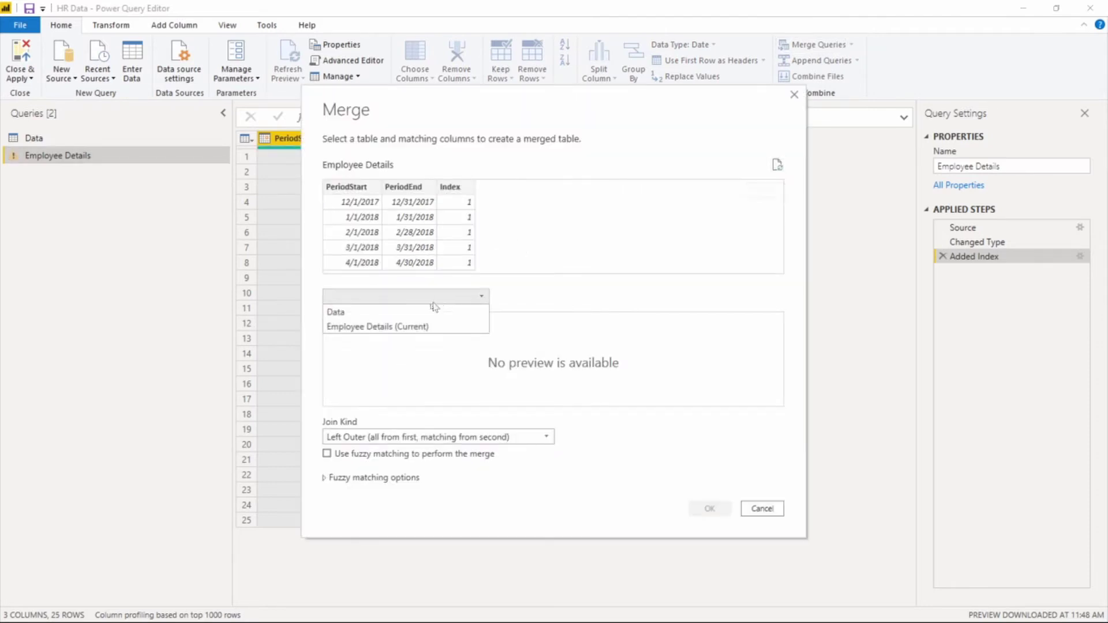
left_click(404, 313)
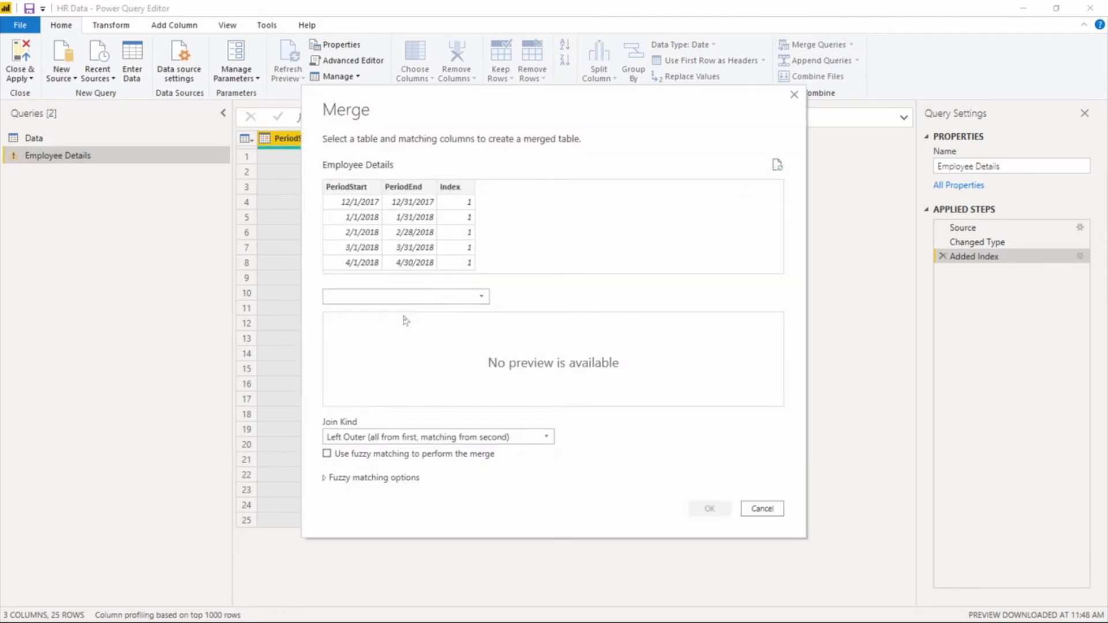
left_click(460, 190)
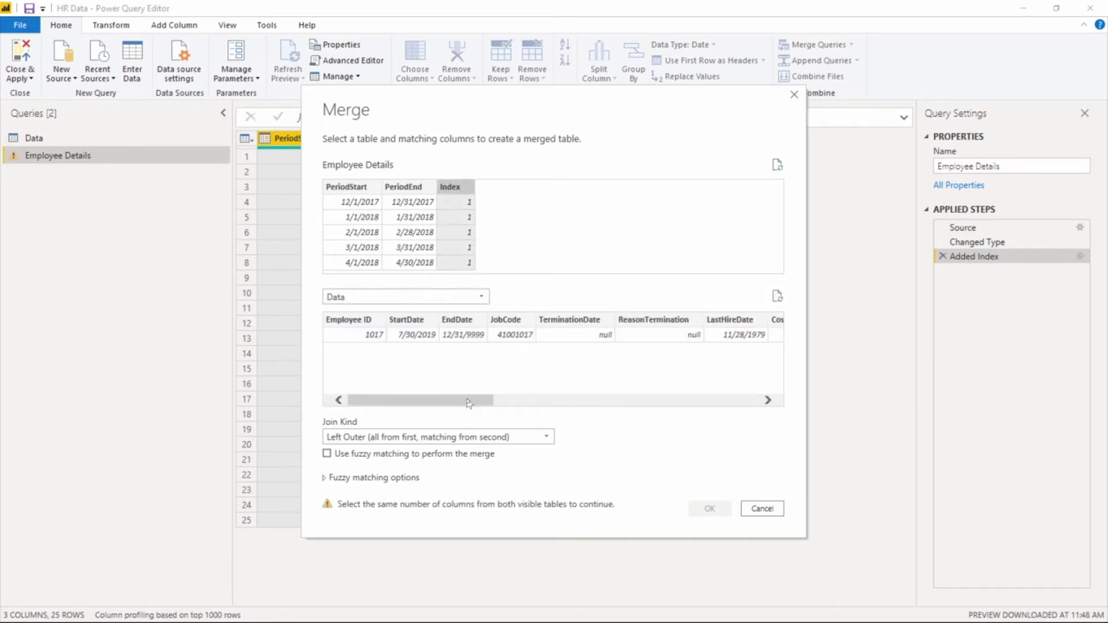
left_click_drag(470, 401, 750, 415)
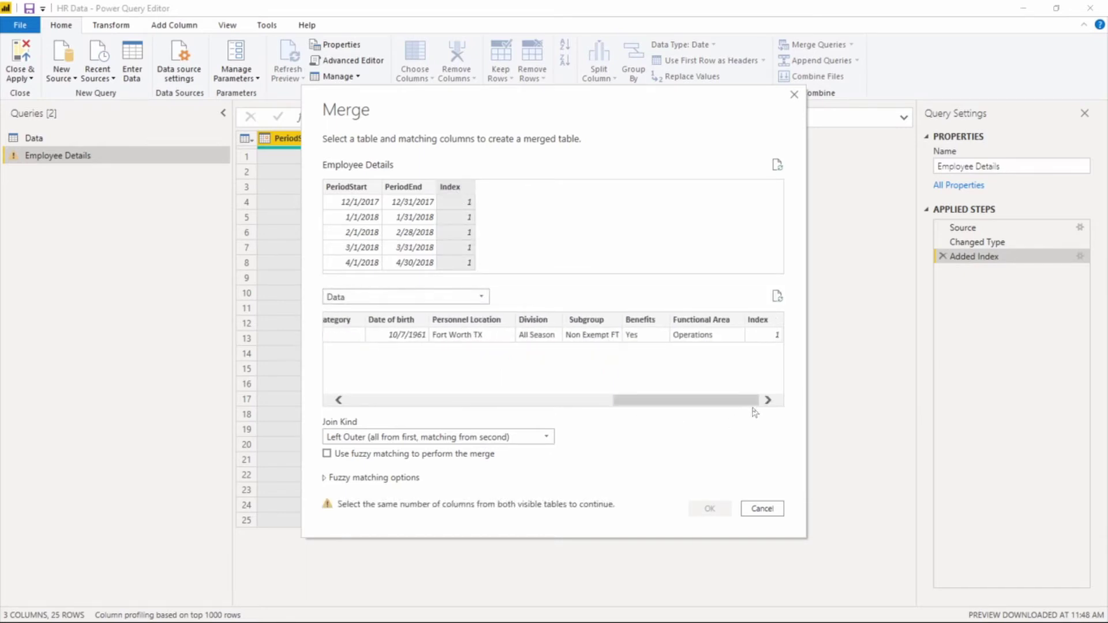
left_click(757, 329)
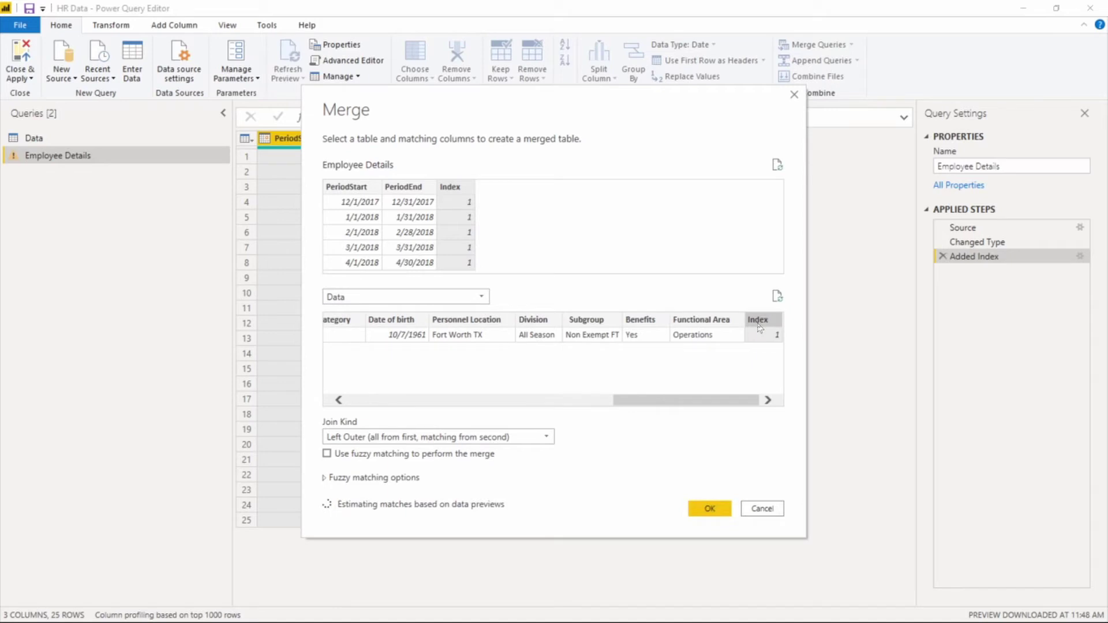
left_click(709, 508)
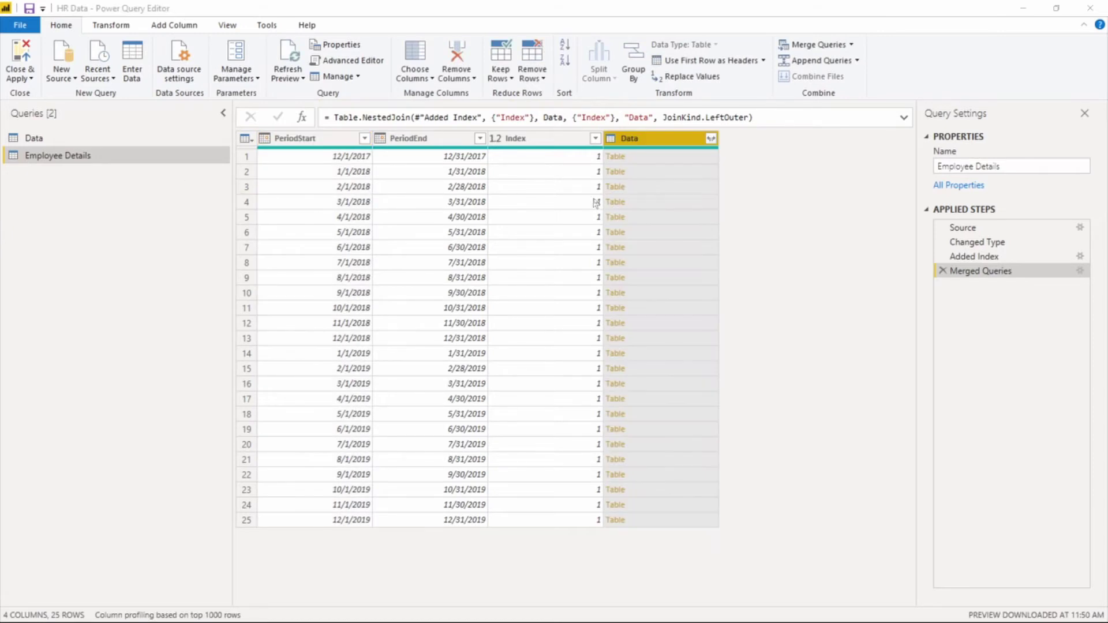
Expand the nested Data column into all employee fields, without the column-name prefix.
left_click(711, 139)
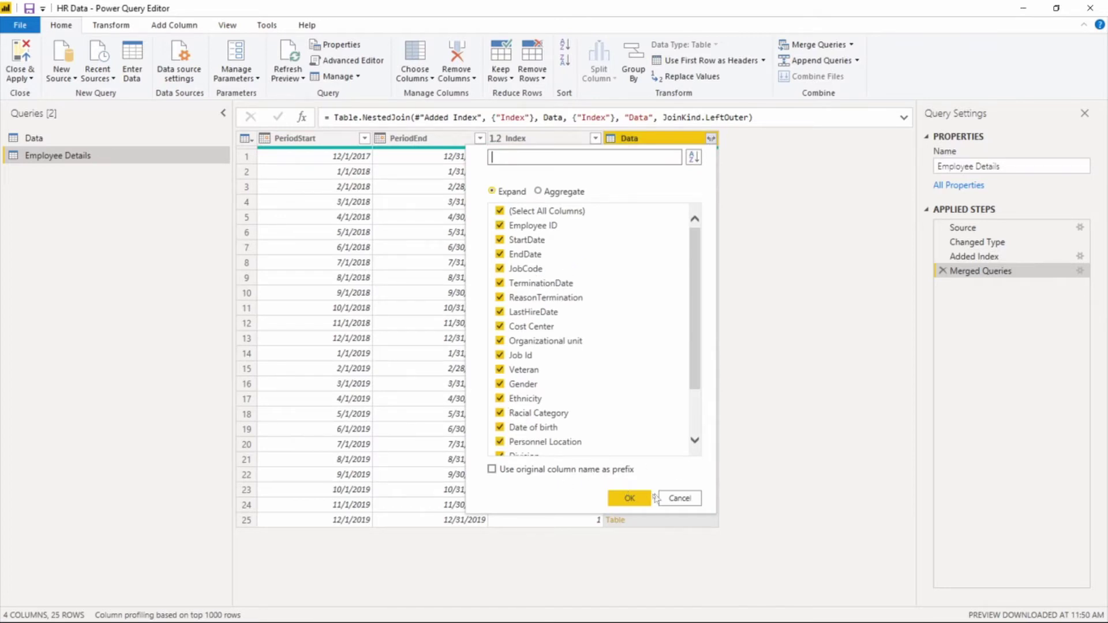
left_click(629, 498)
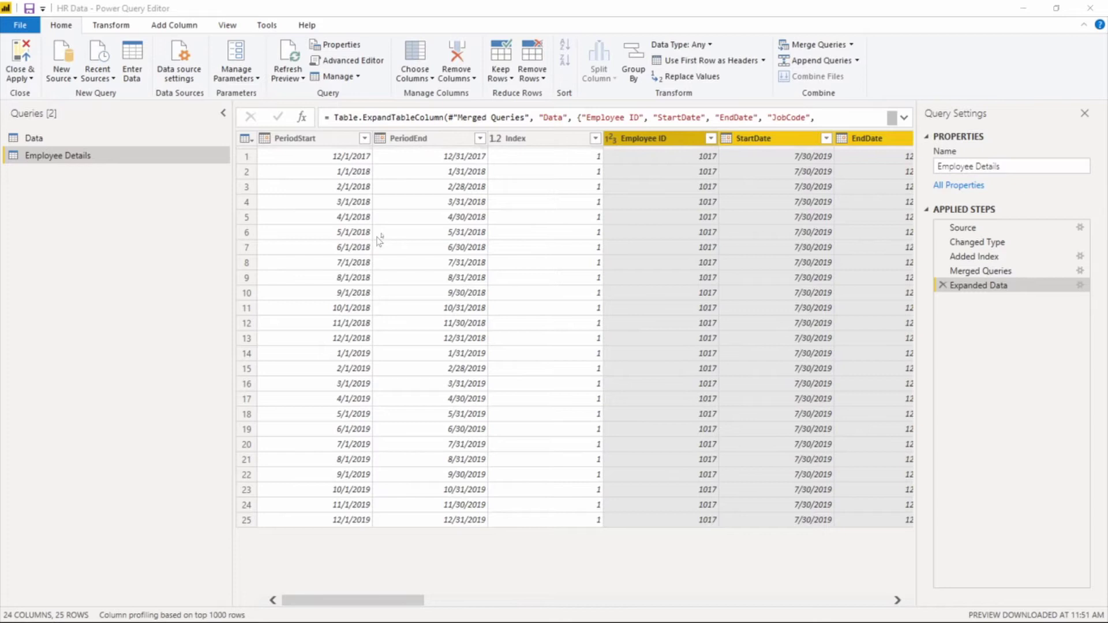
left_click(82, 140)
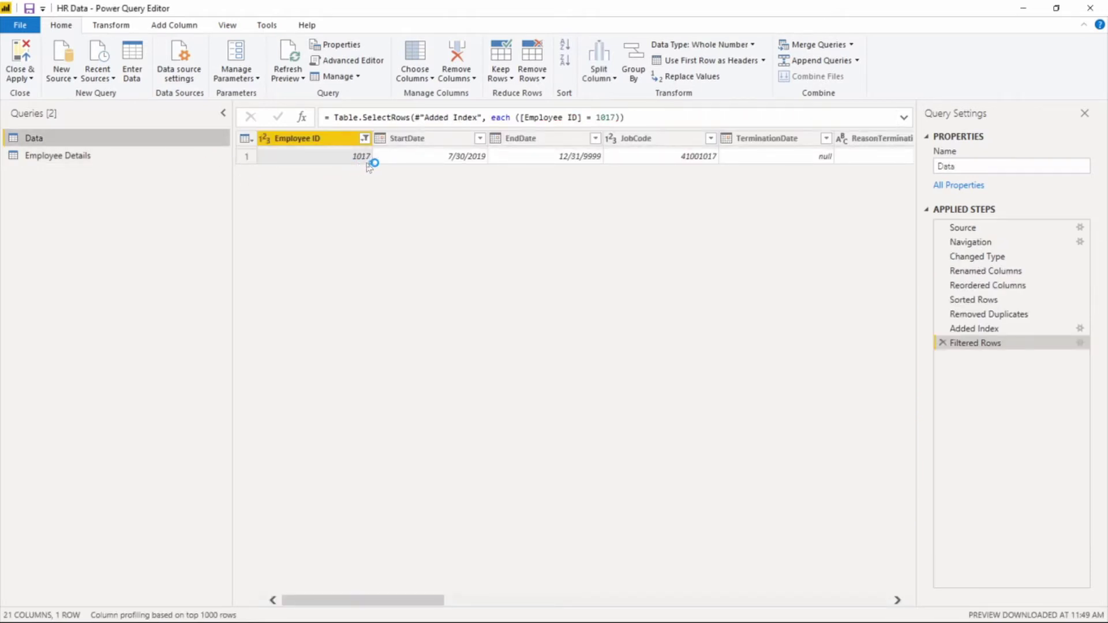
left_click(142, 157)
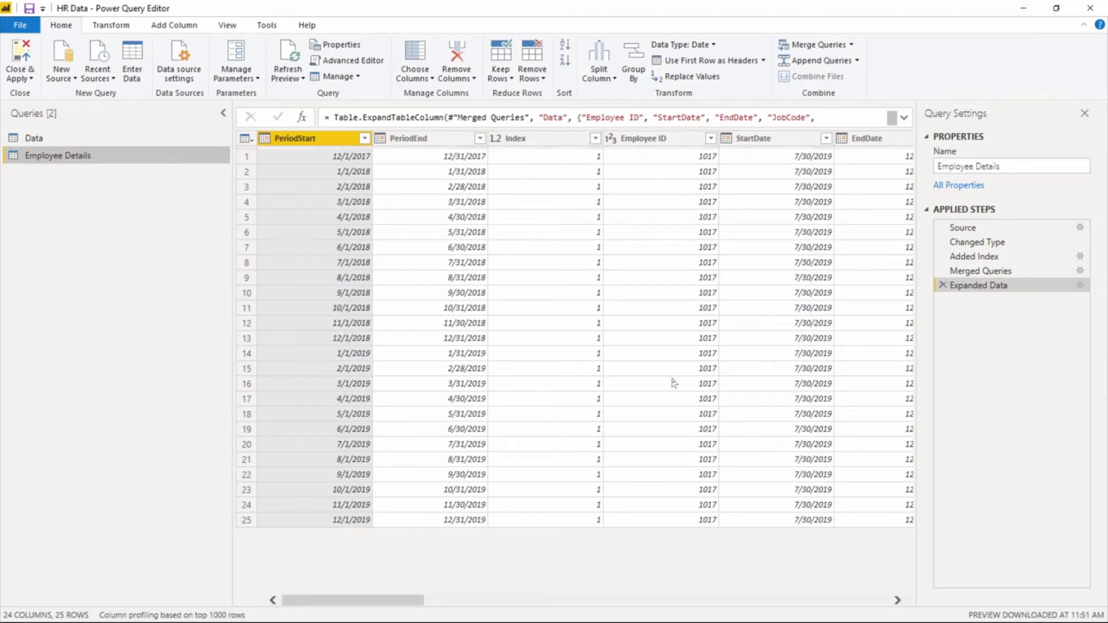
left_click(49, 140)
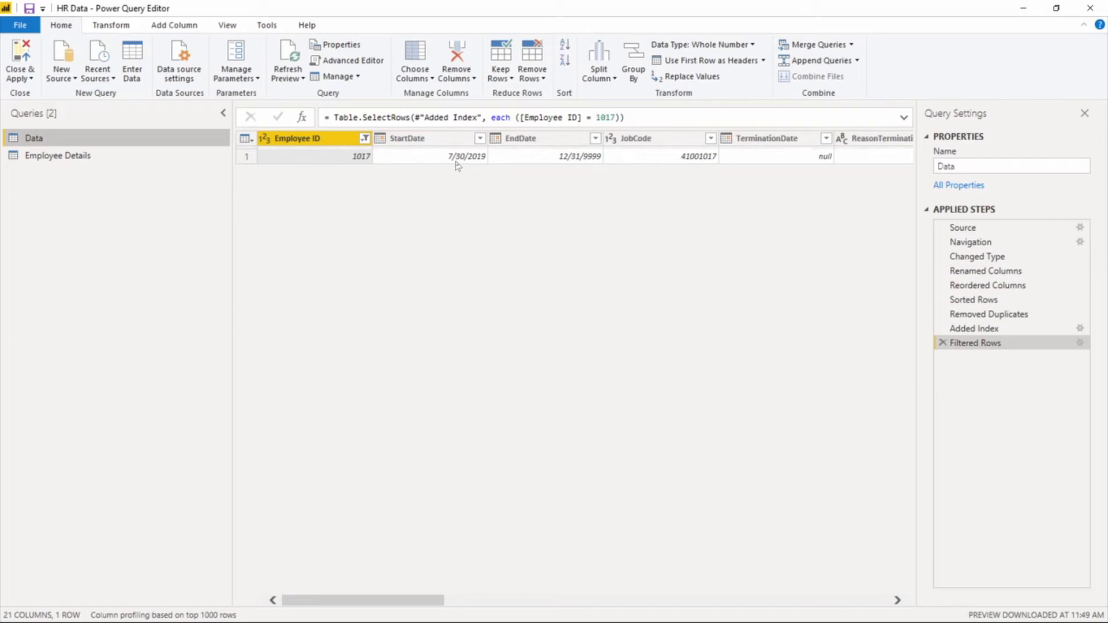
left_click(89, 164)
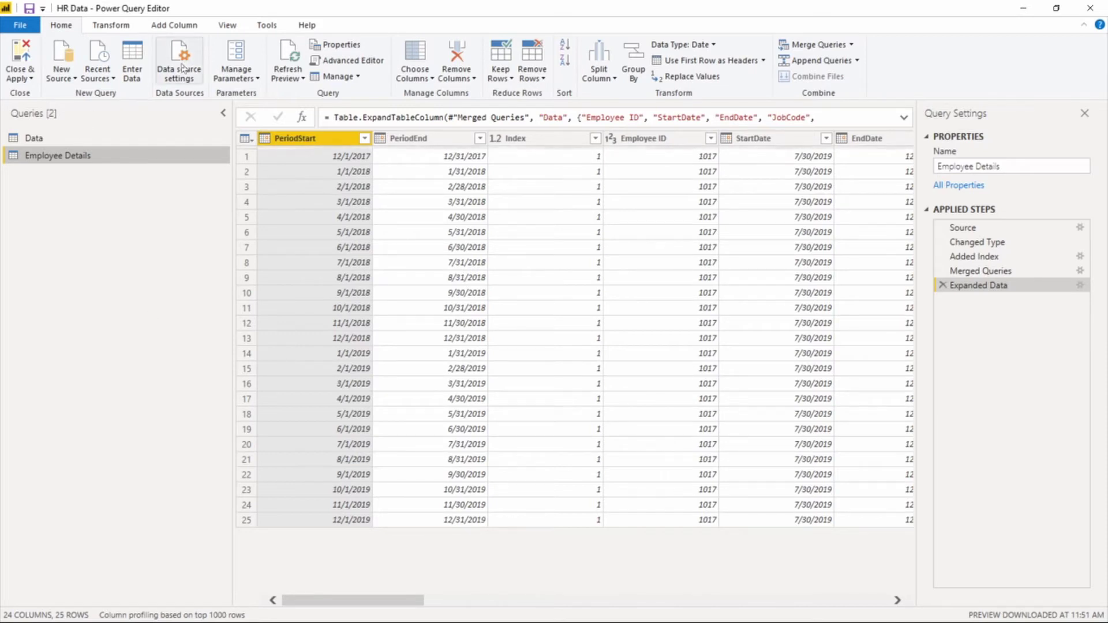
Start a new custom column named isValidRecord.
left_click(176, 25)
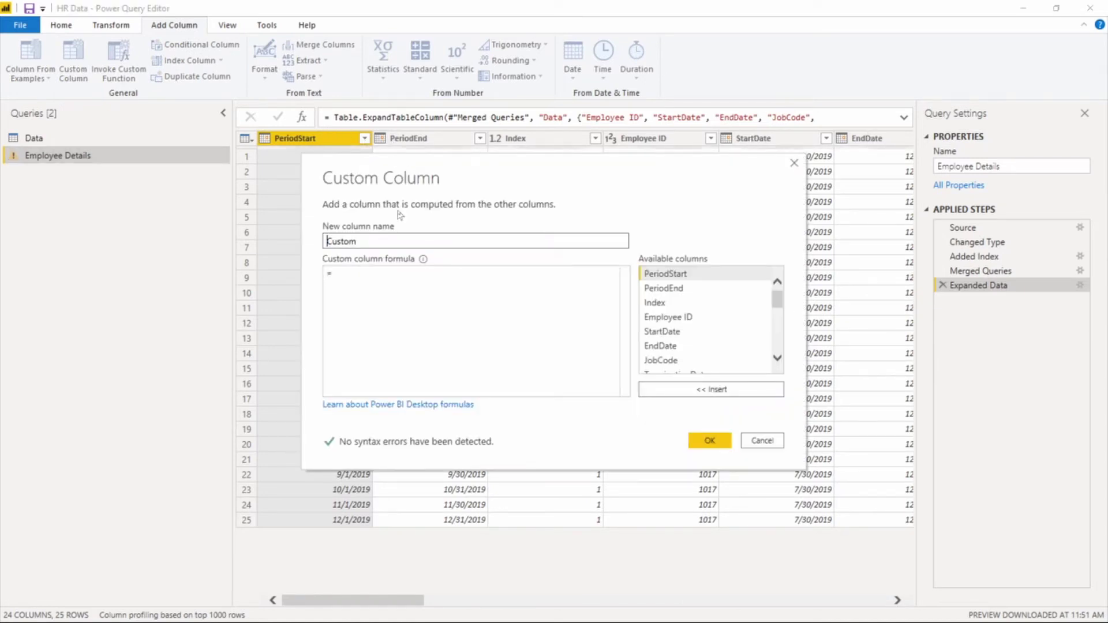
left_click_drag(388, 242, 257, 234)
type("isV")
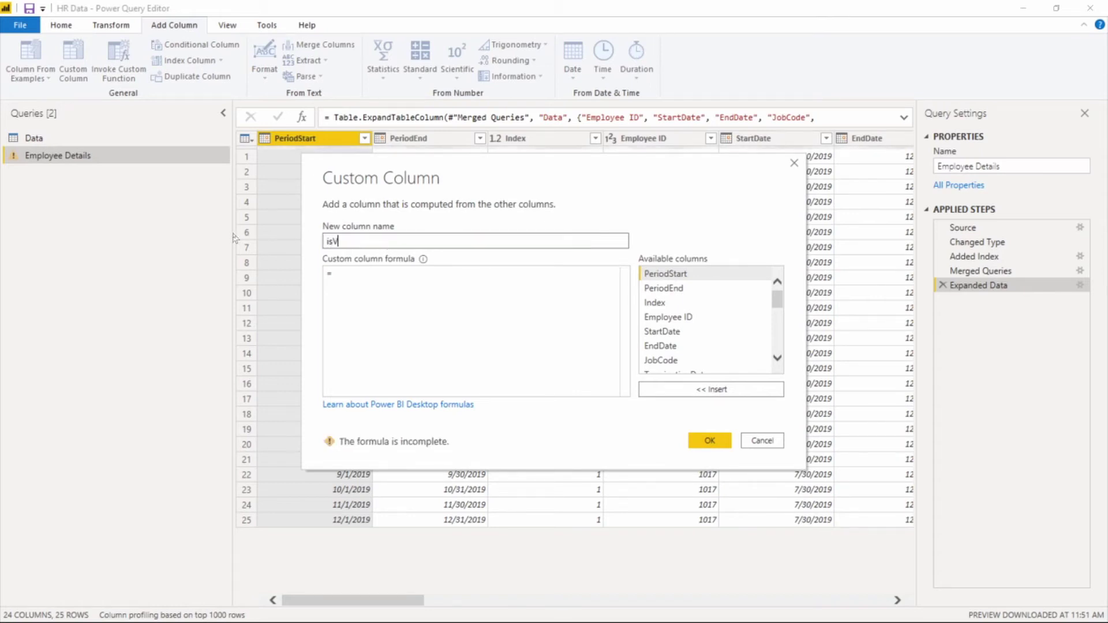
type("alidRecord")
Enter the formula if [StartDate]<=[PeriodEnd] and [EndDate]>=[PeriodStart] then 1 else 0.
left_click(384, 292)
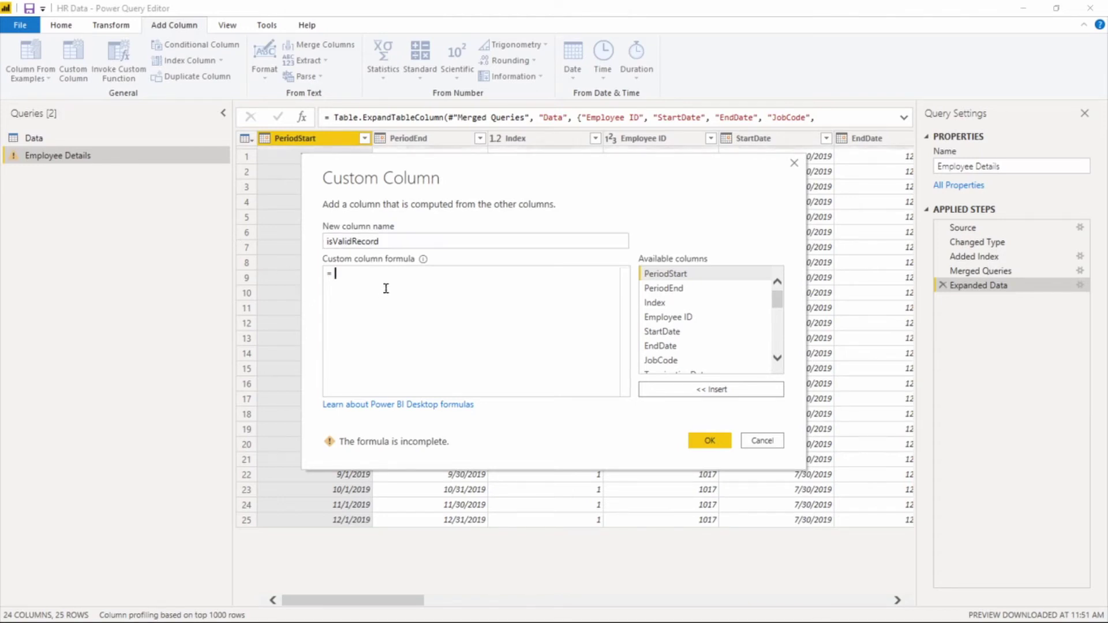
type("if")
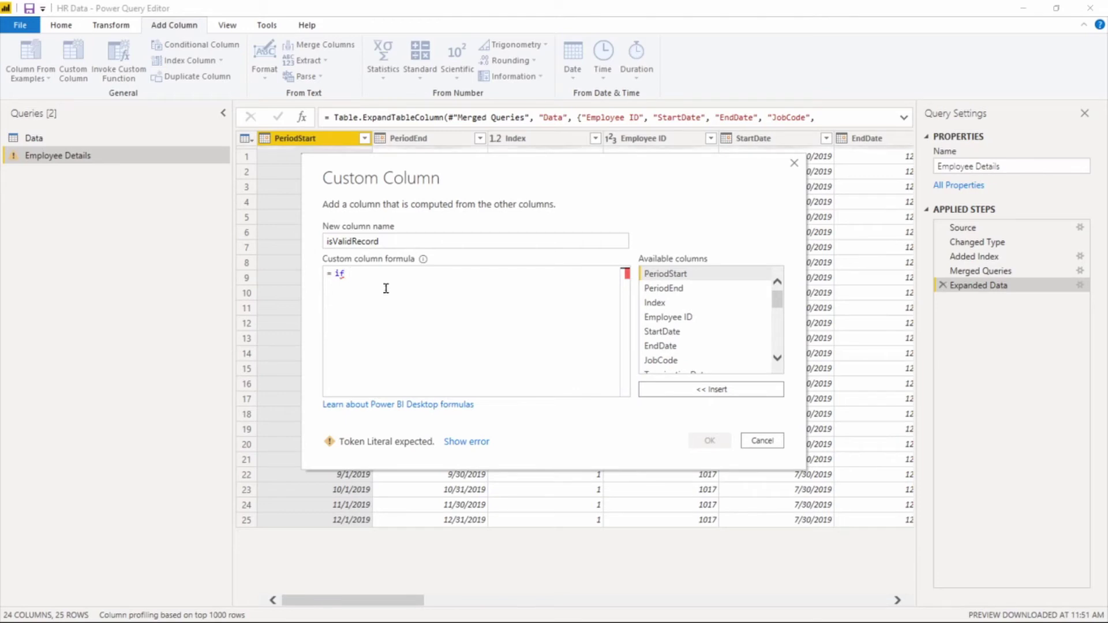
double_click(674, 334)
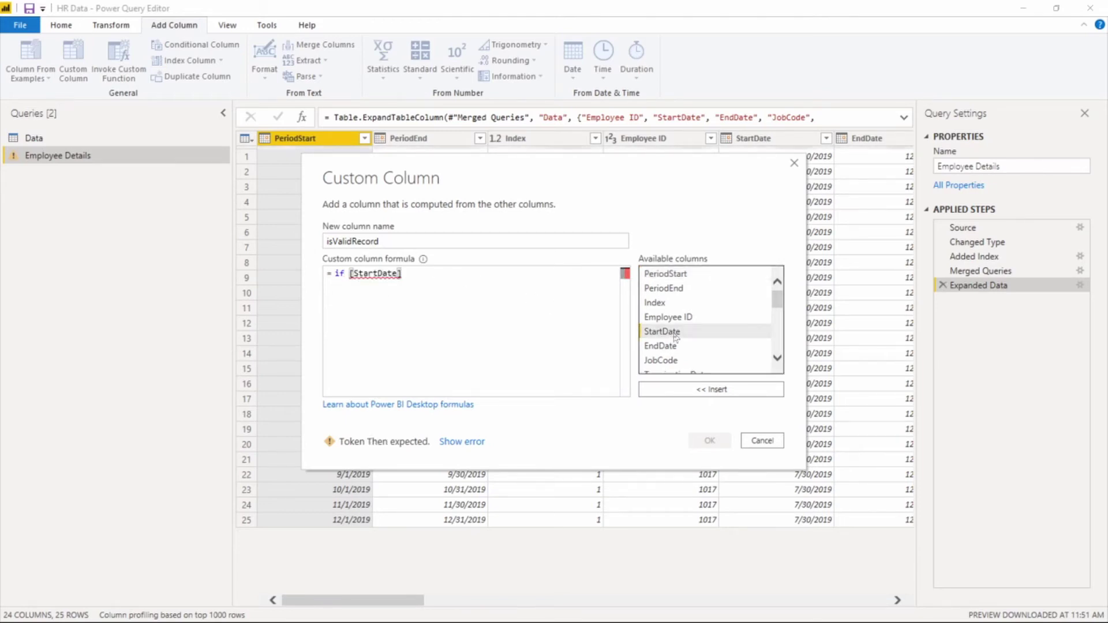
type("<=")
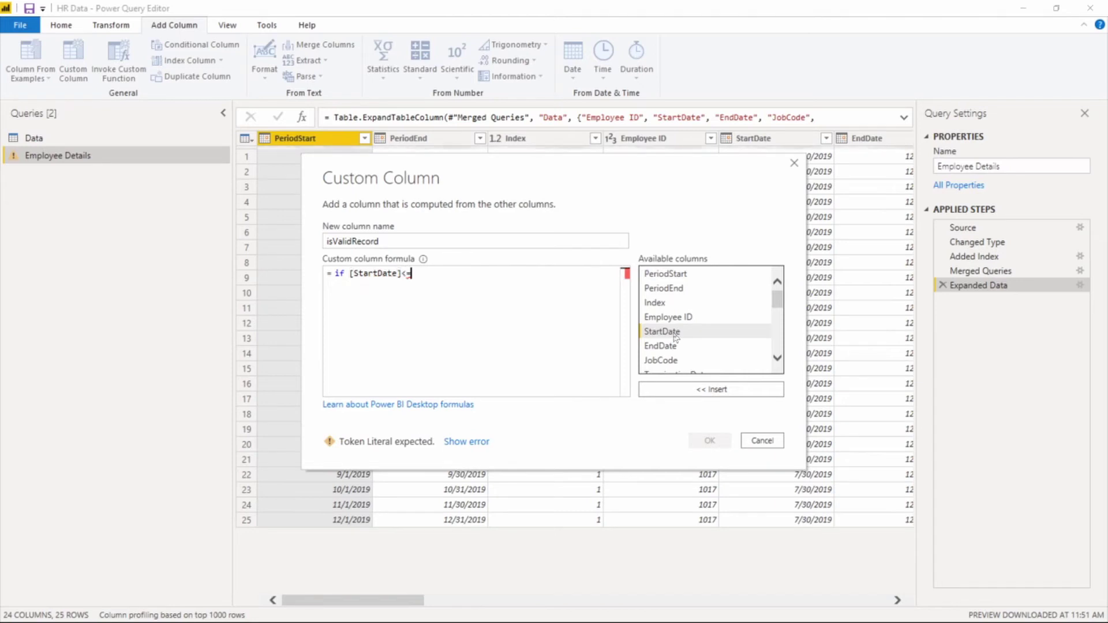
double_click(694, 294)
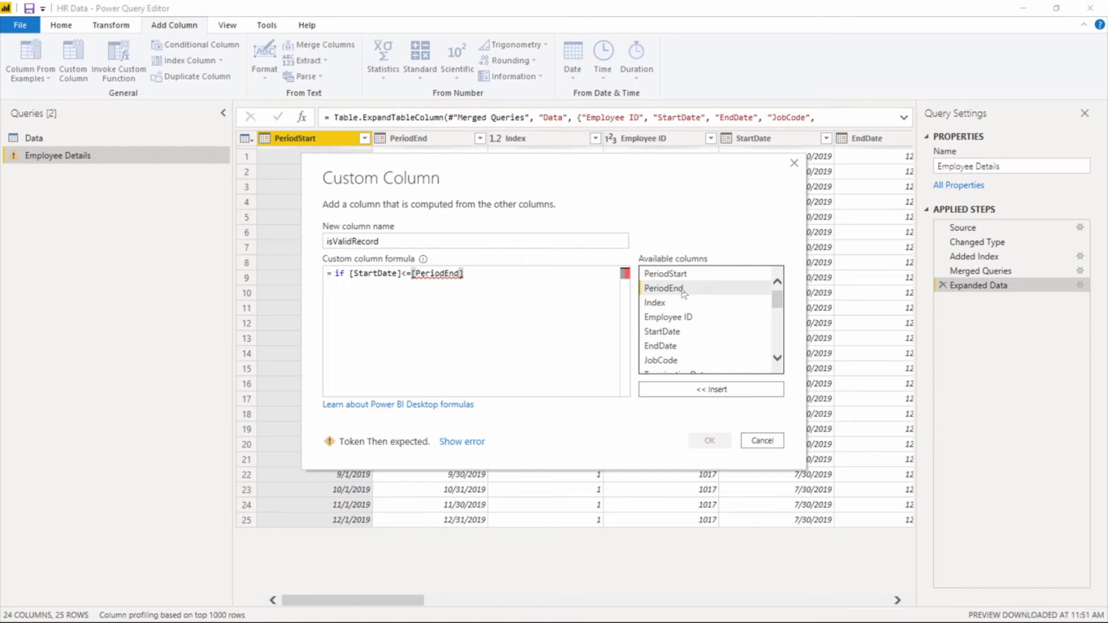
type("and")
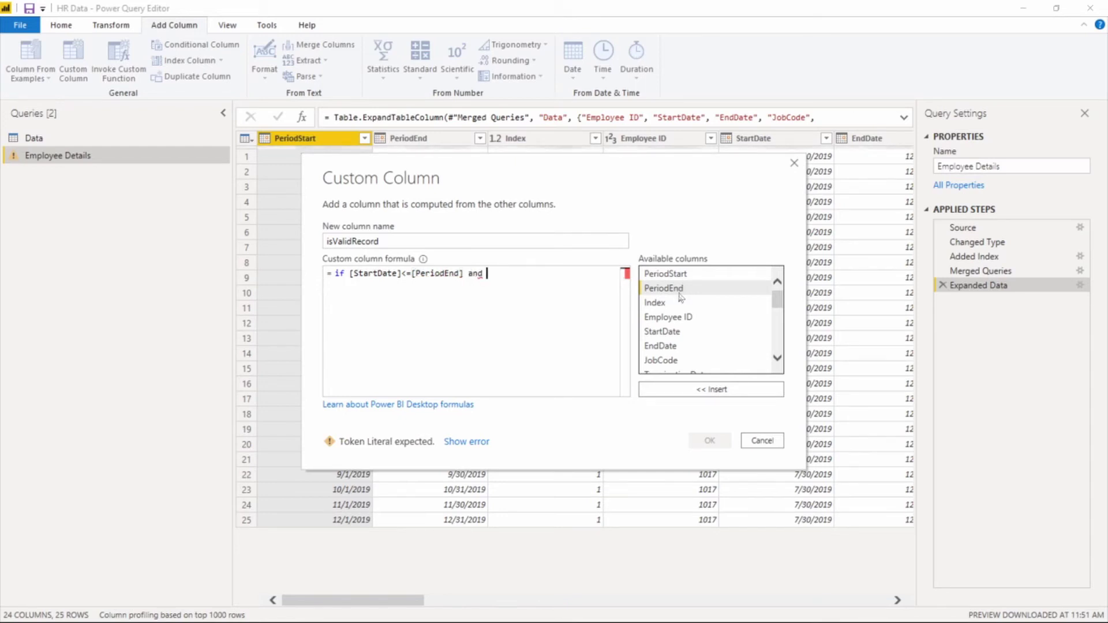
double_click(670, 348)
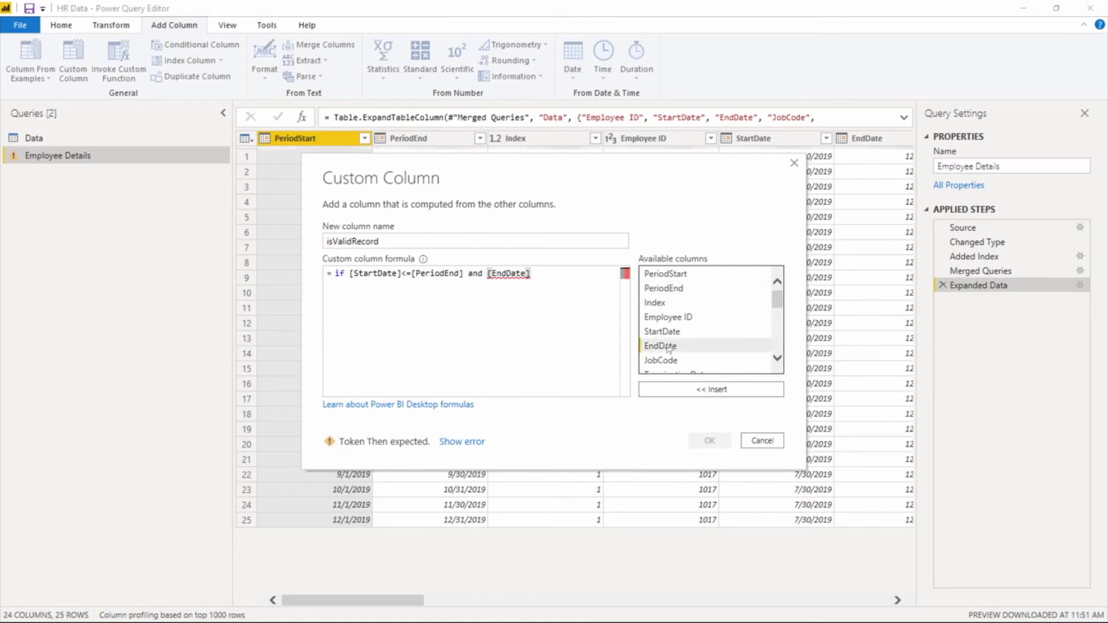
type(">=")
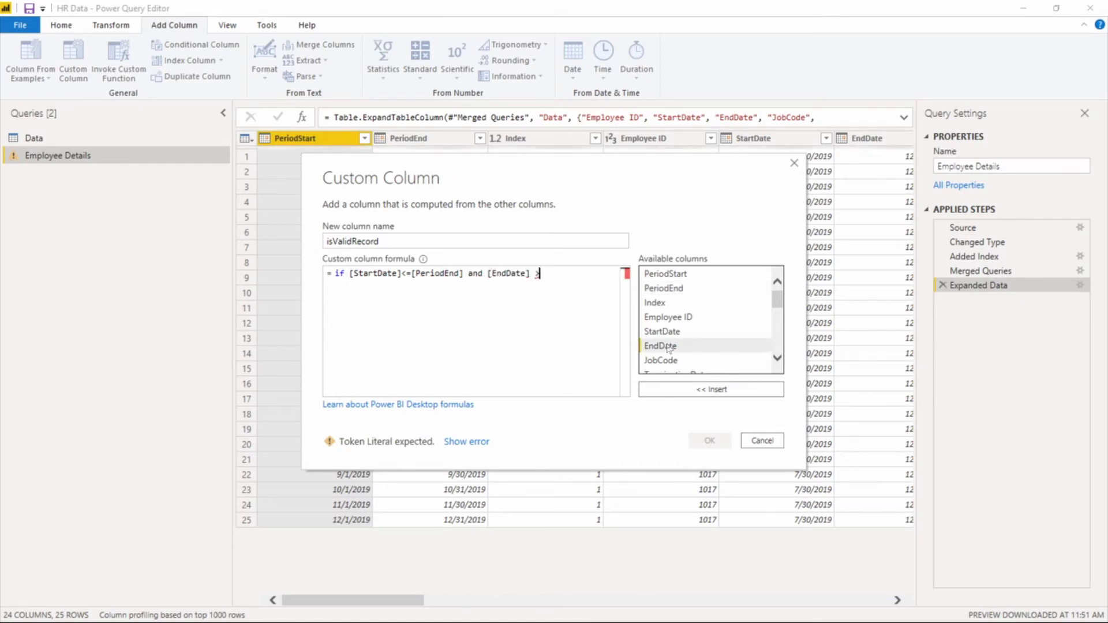
double_click(675, 274)
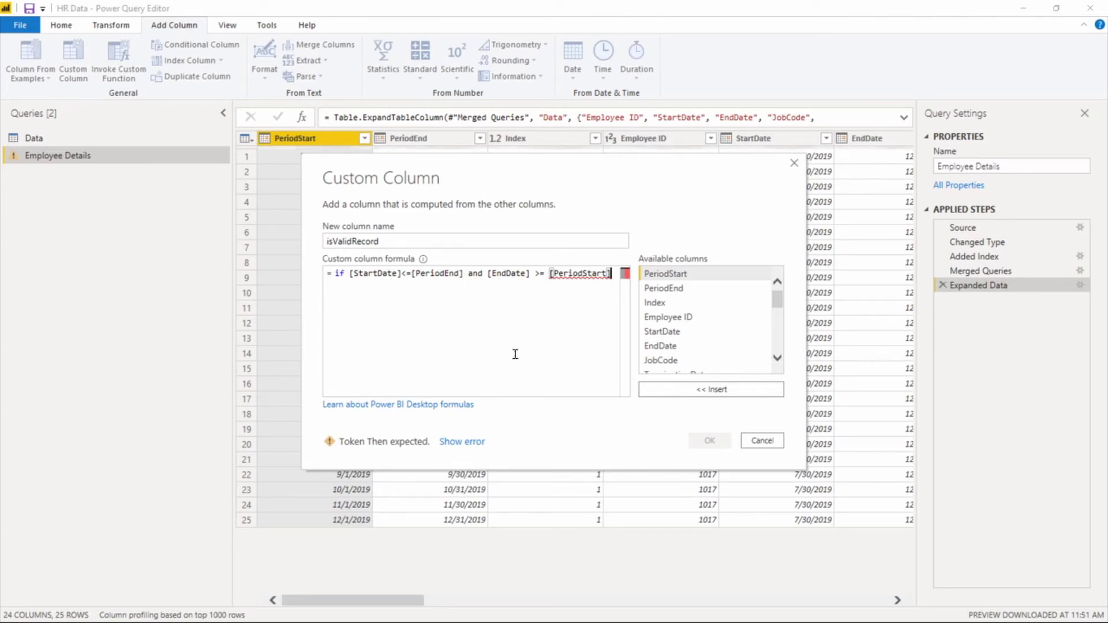
key("Return")
type("then")
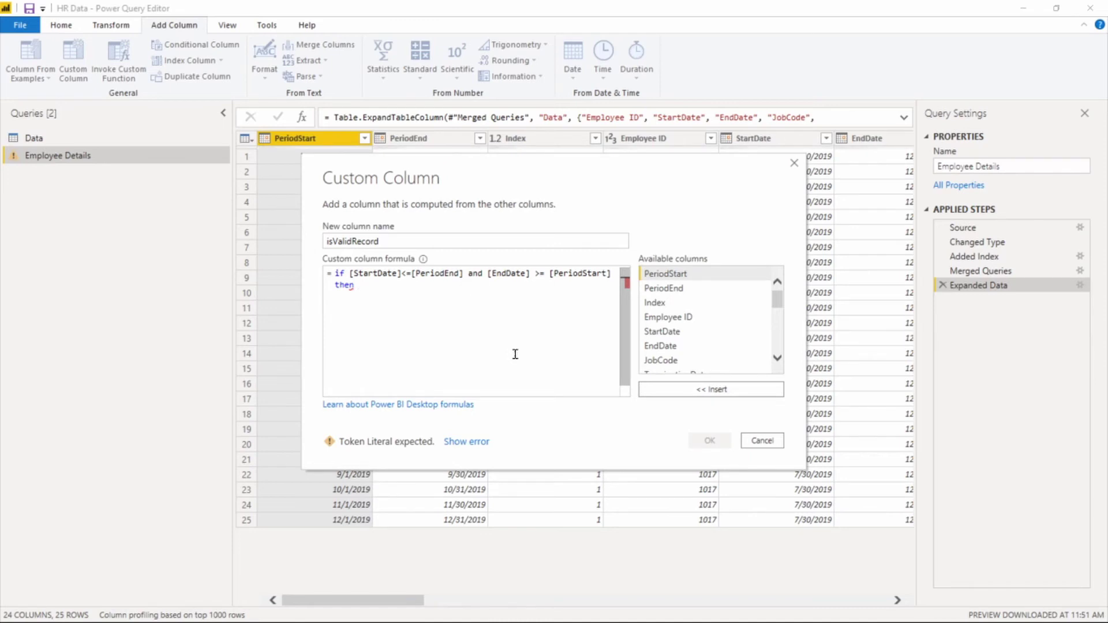
type(" 1 el")
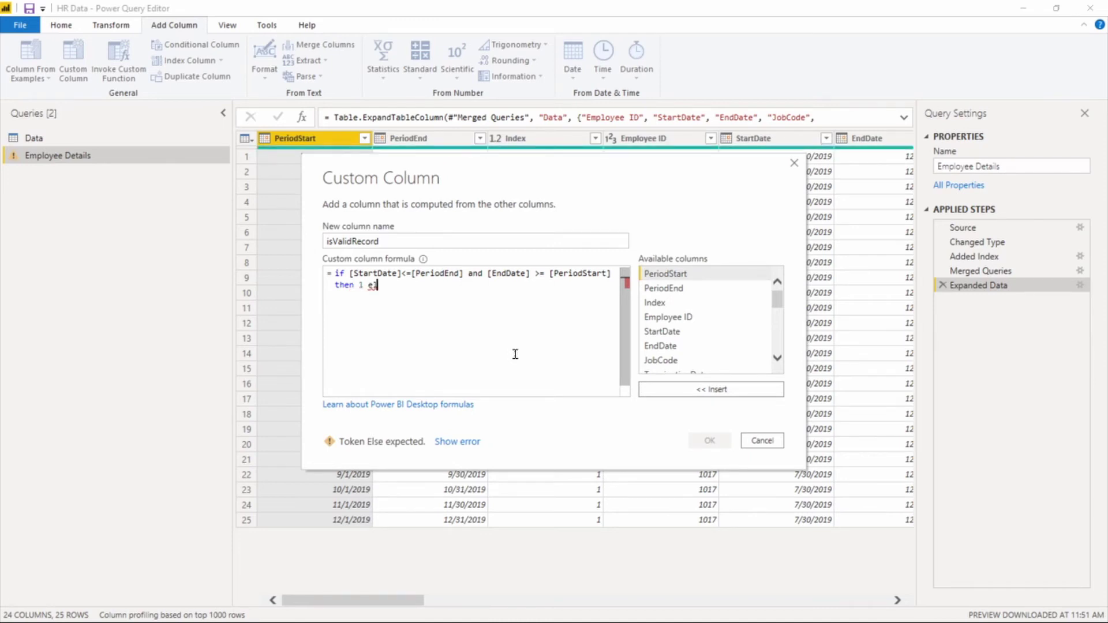
type("se 0")
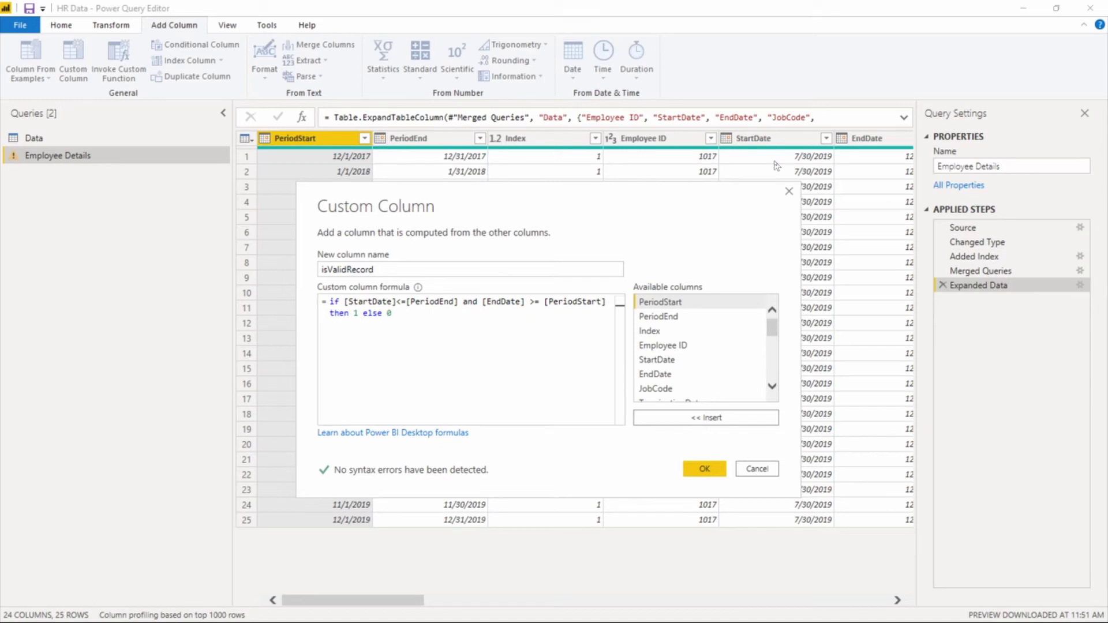
Reposition the Custom Column window and create the isValidRecord column.
left_click_drag(723, 213, 683, 128)
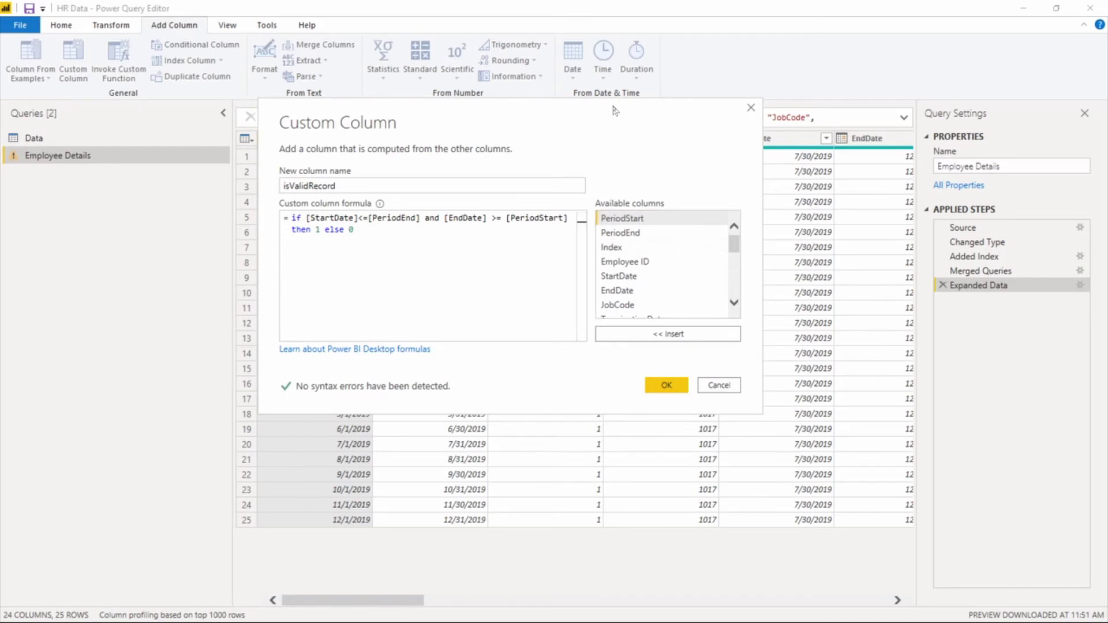
left_click_drag(616, 112, 569, 94)
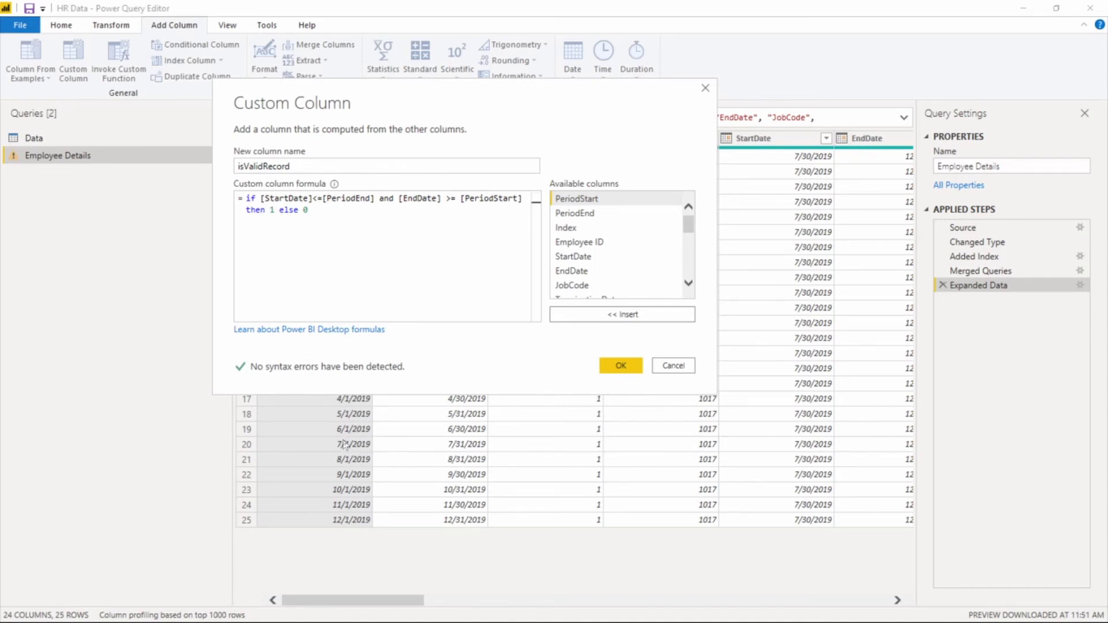
left_click(621, 366)
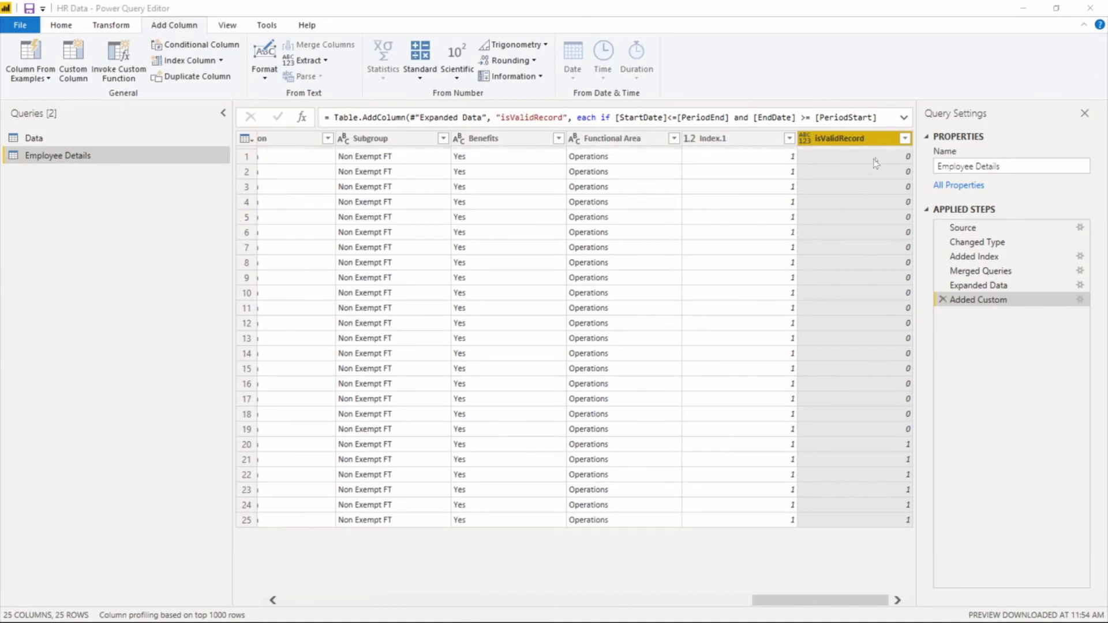
Filter out isValidRecord 0 rows, then scroll back to the first columns.
left_click(905, 138)
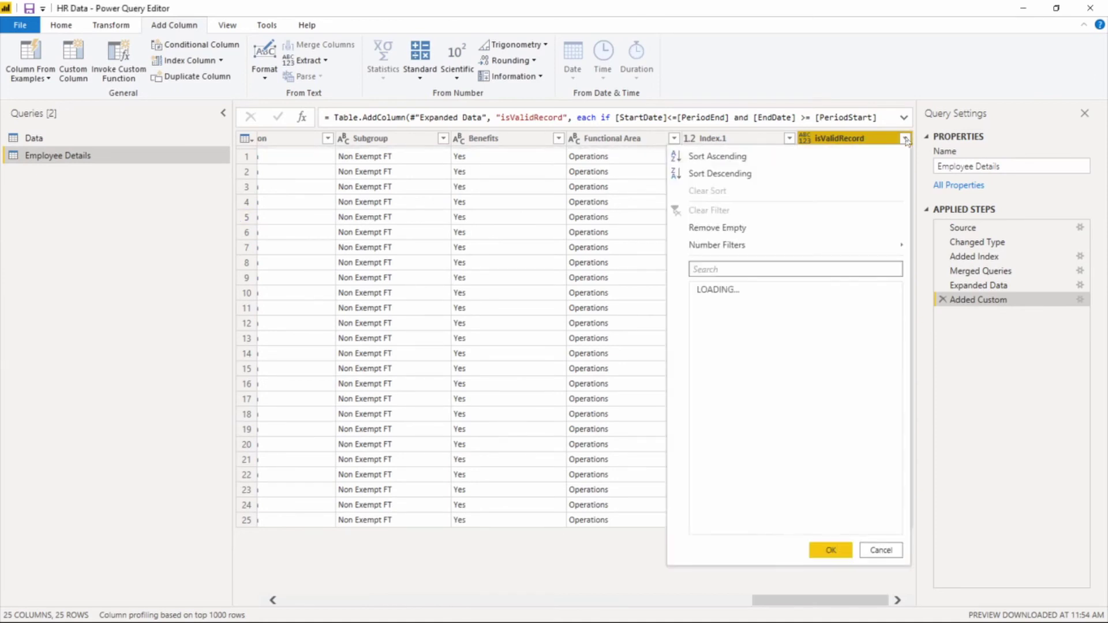
left_click(715, 306)
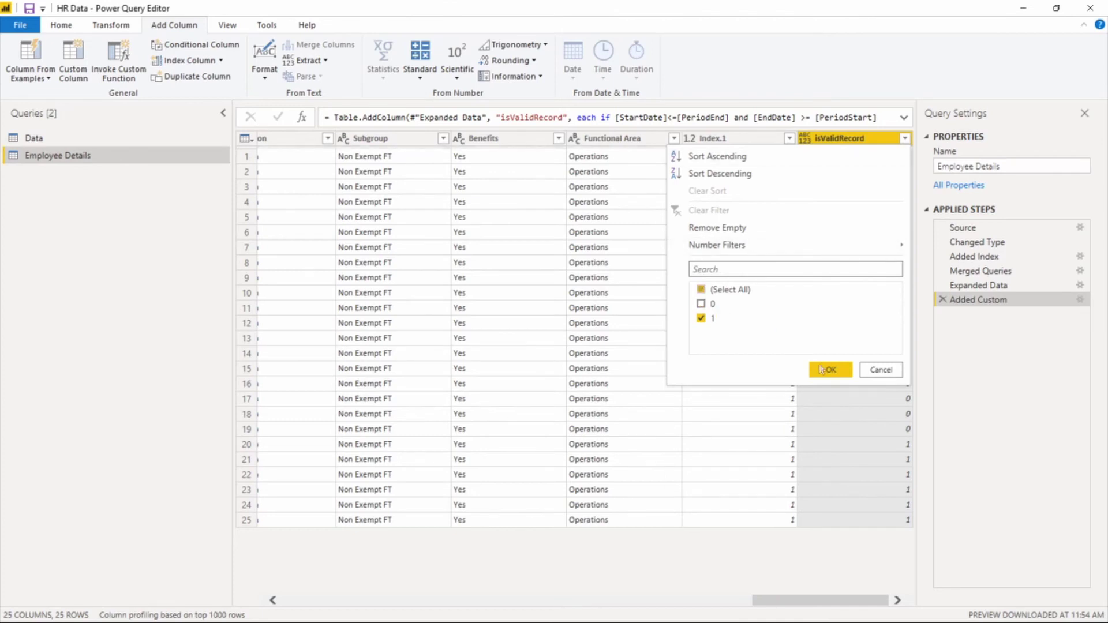
left_click(831, 370)
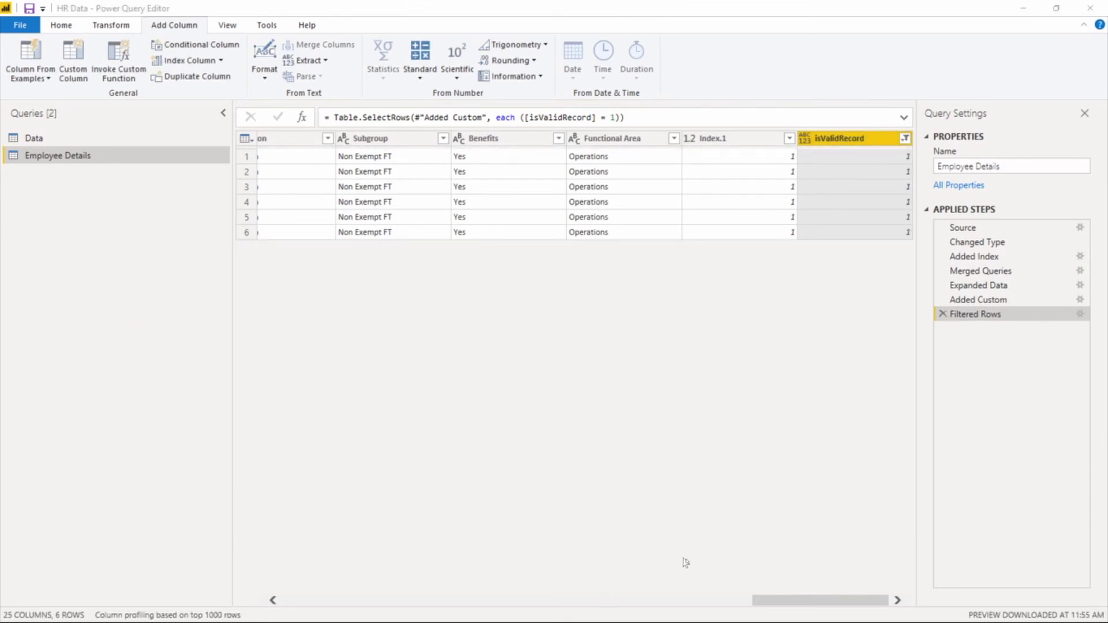
left_click_drag(770, 607, 239, 594)
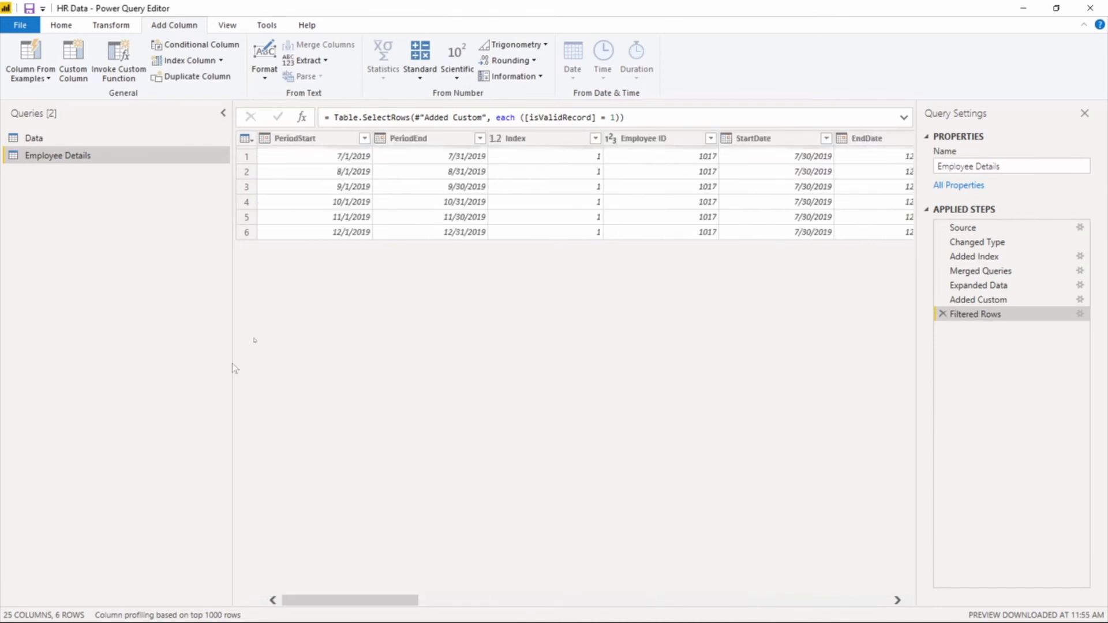
Filter the Data query's Employee ID to 1148 instead of 1017, then review Employee Details.
left_click(66, 142)
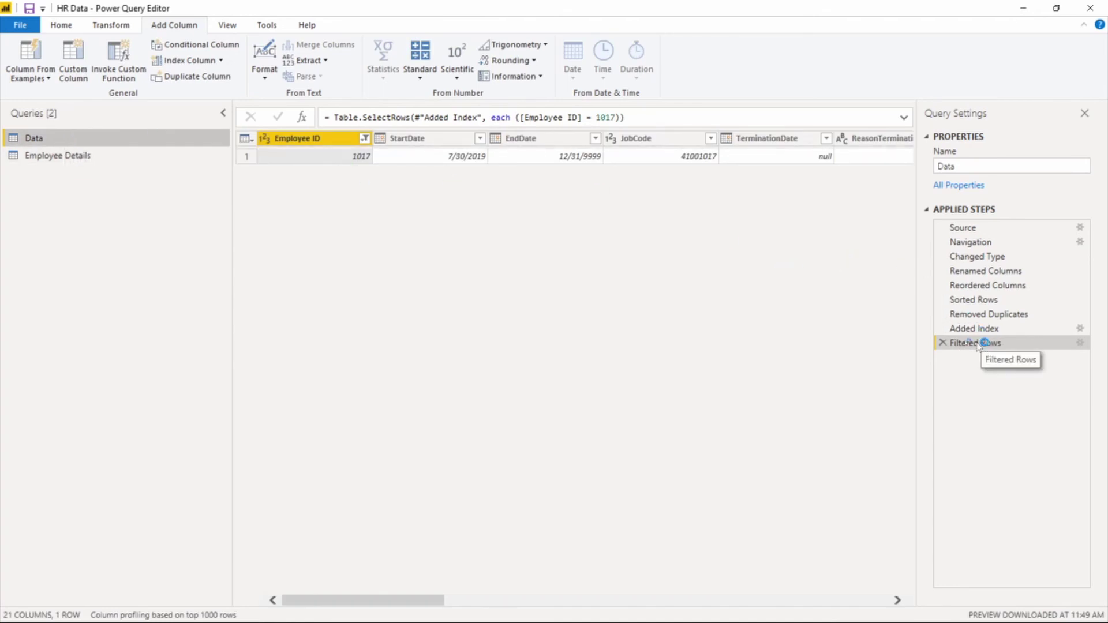
left_click(365, 138)
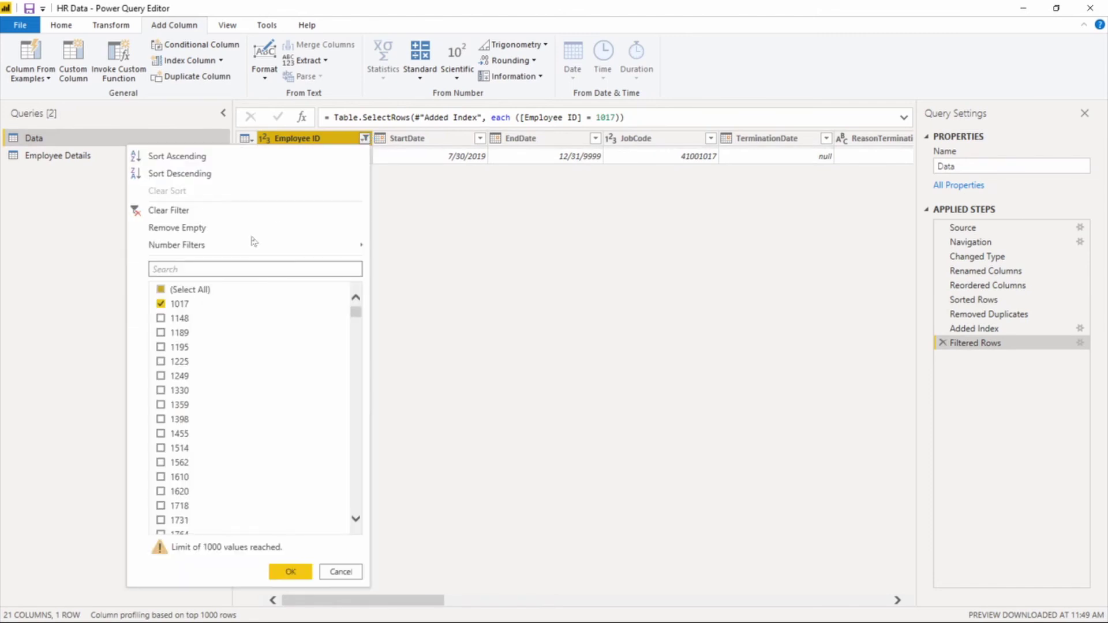
left_click(161, 306)
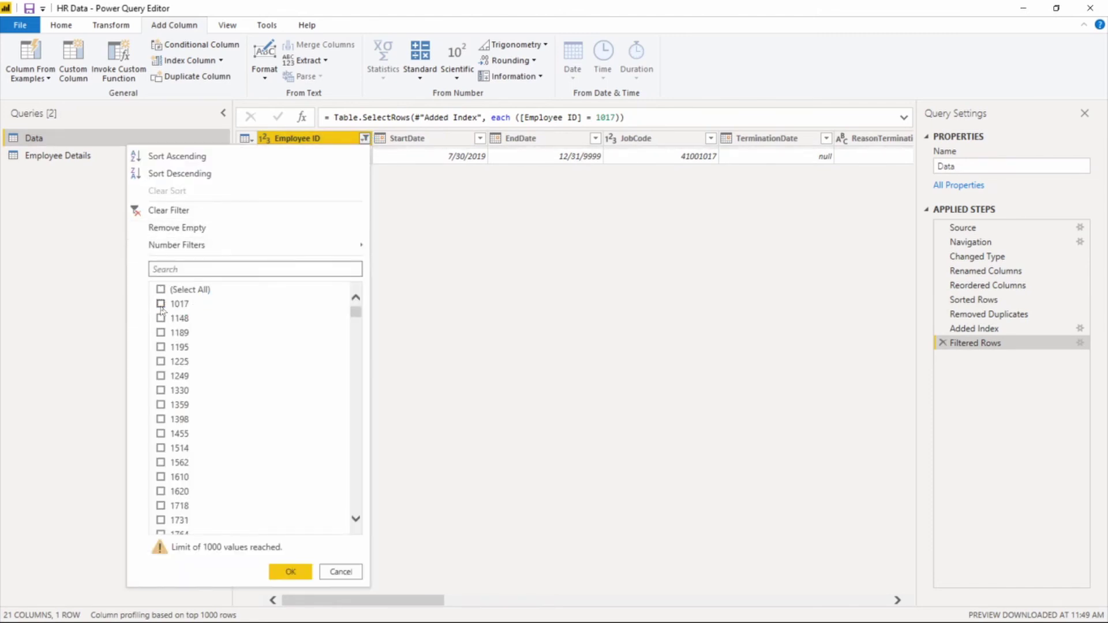
left_click(161, 319)
left_click(288, 571)
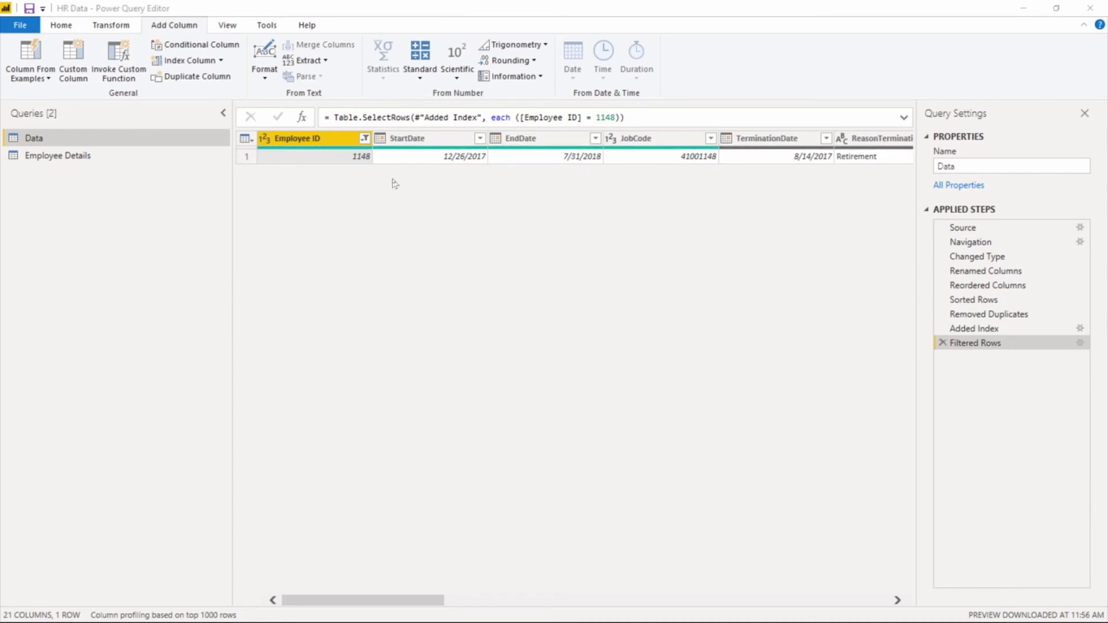
left_click(97, 163)
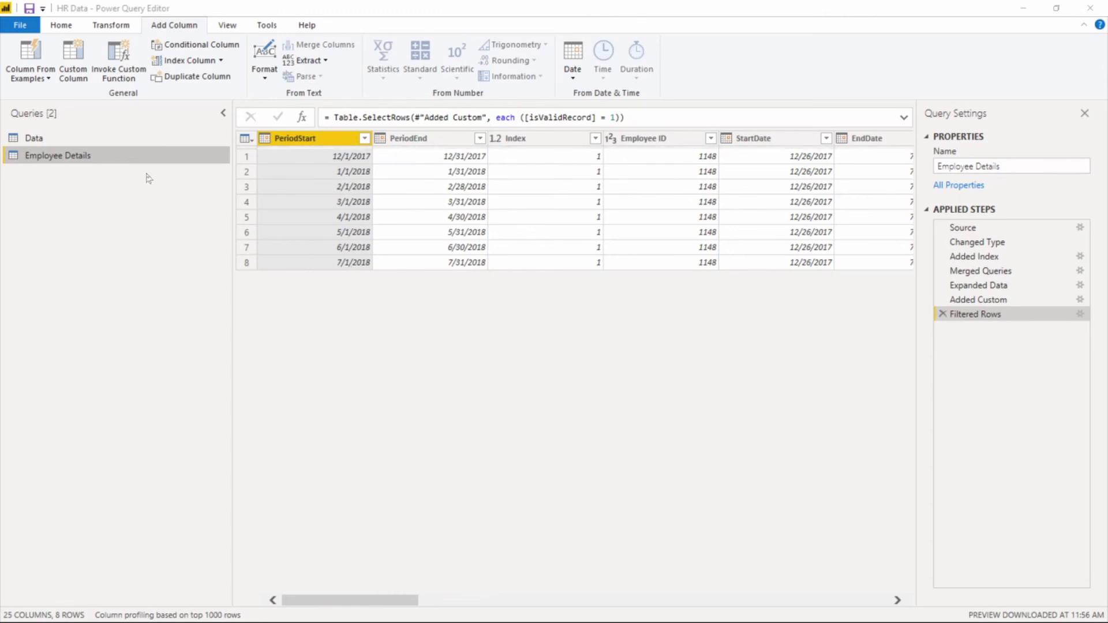
Disable loading of the Data query into the report.
left_click(57, 140)
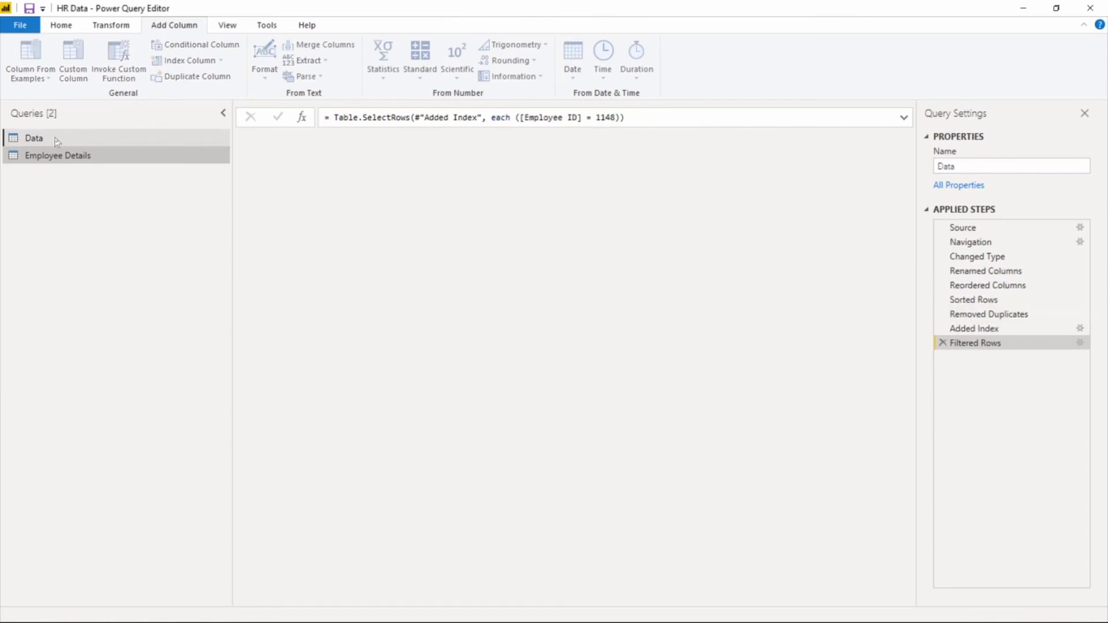
right_click(116, 140)
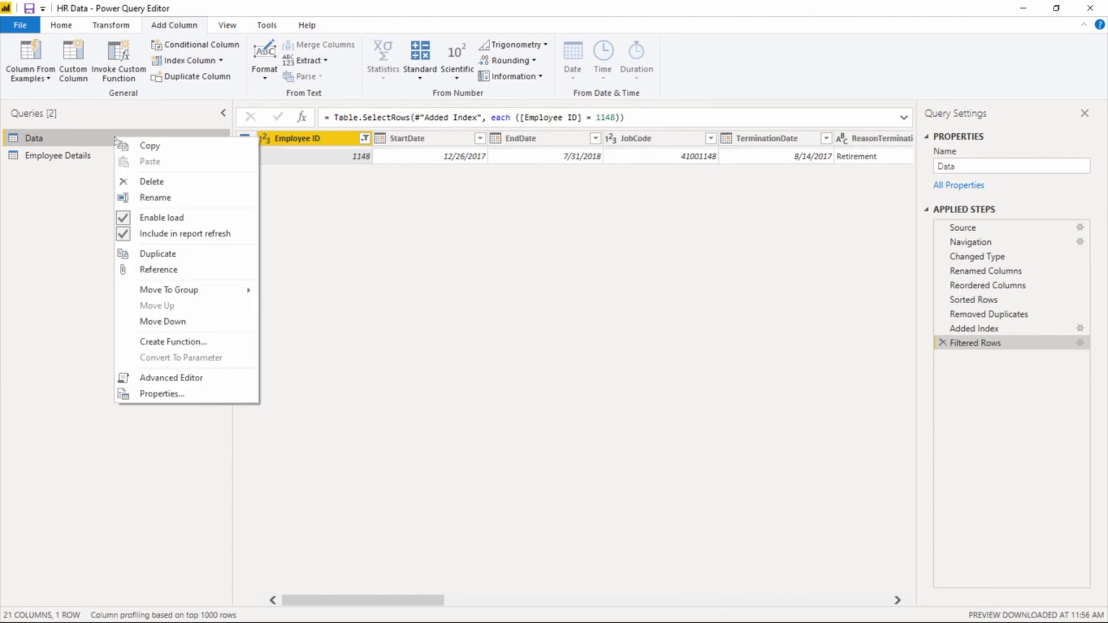
left_click(153, 218)
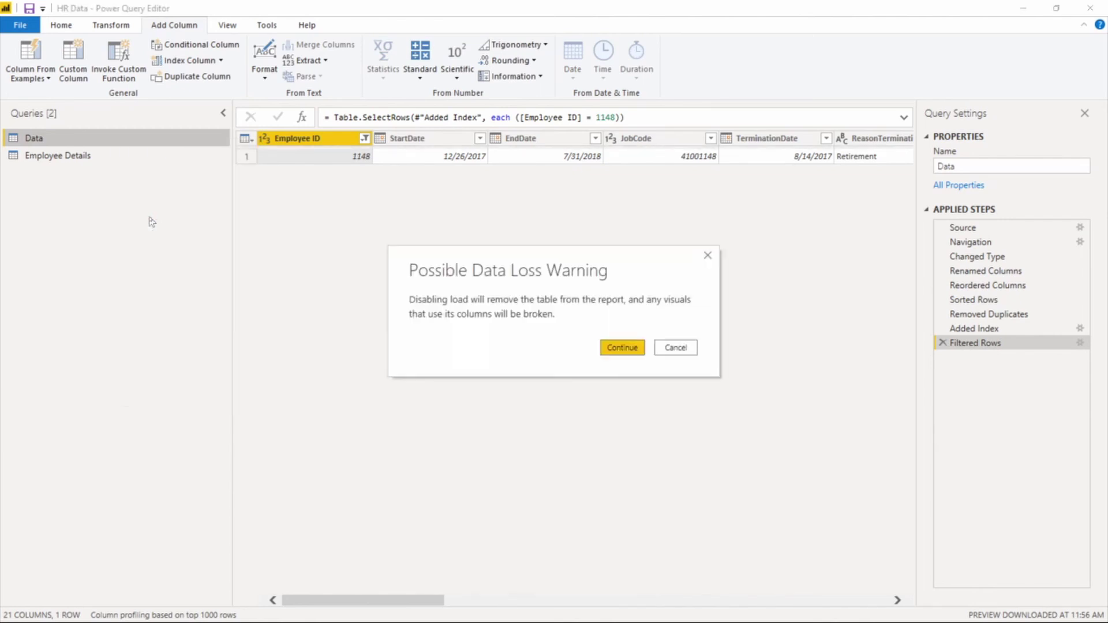
left_click(623, 349)
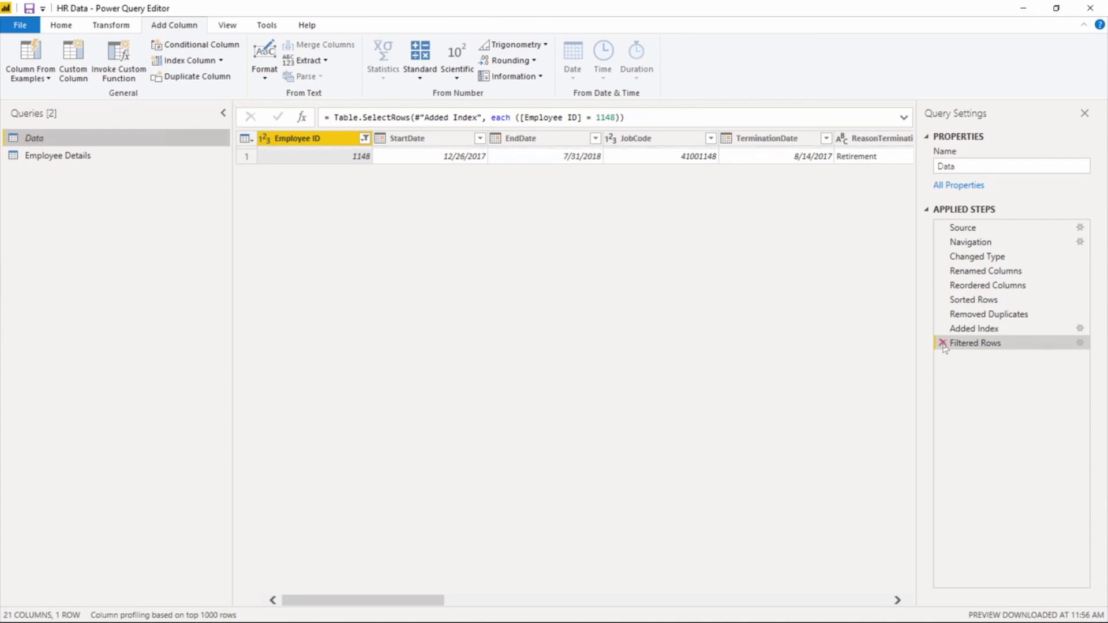
Delete the Data query's Filtered Rows step and apply the changes with Close & Apply.
left_click(943, 344)
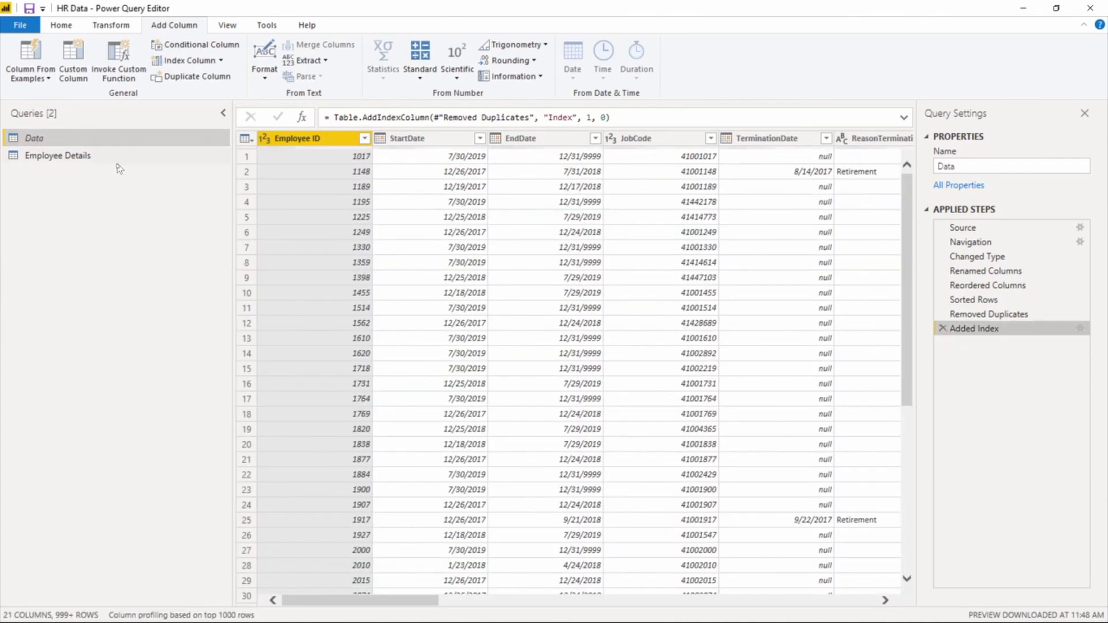
left_click(68, 26)
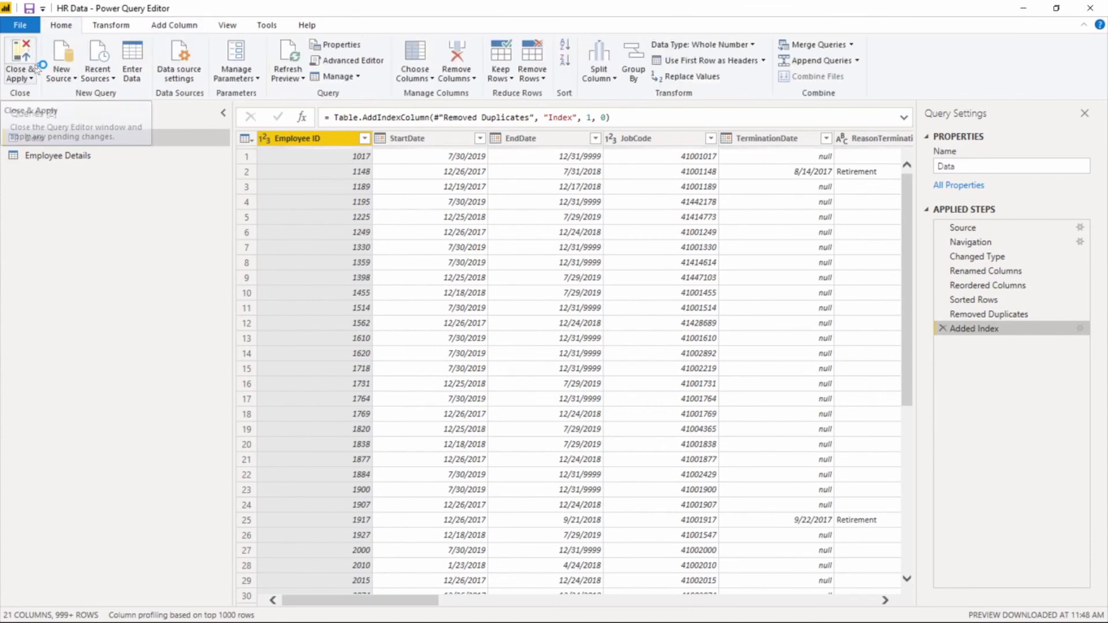
left_click(30, 79)
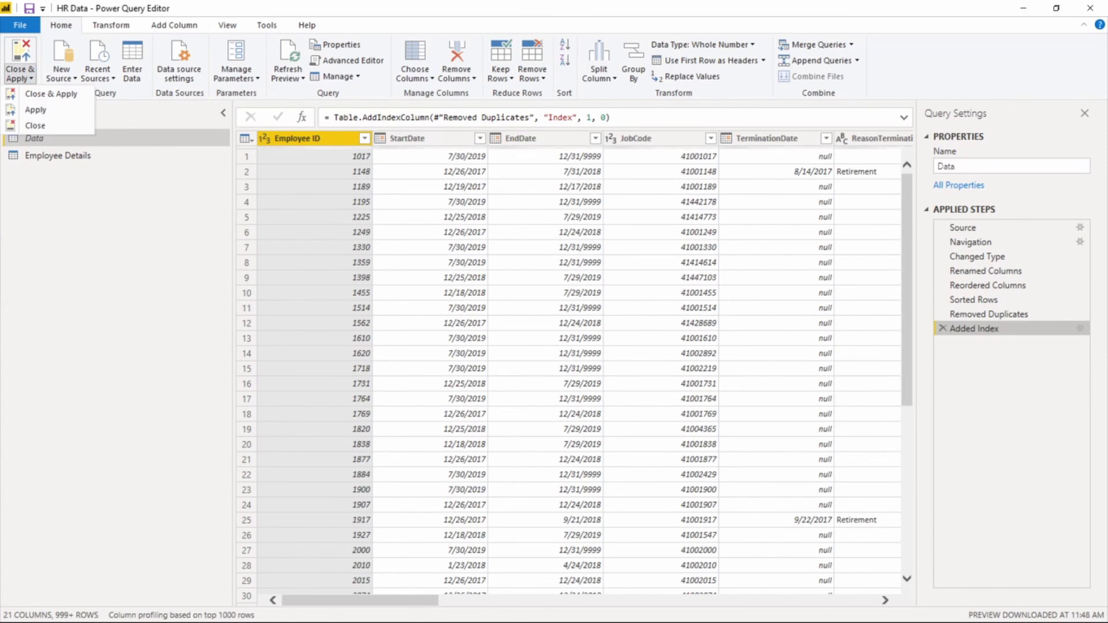
left_click(51, 93)
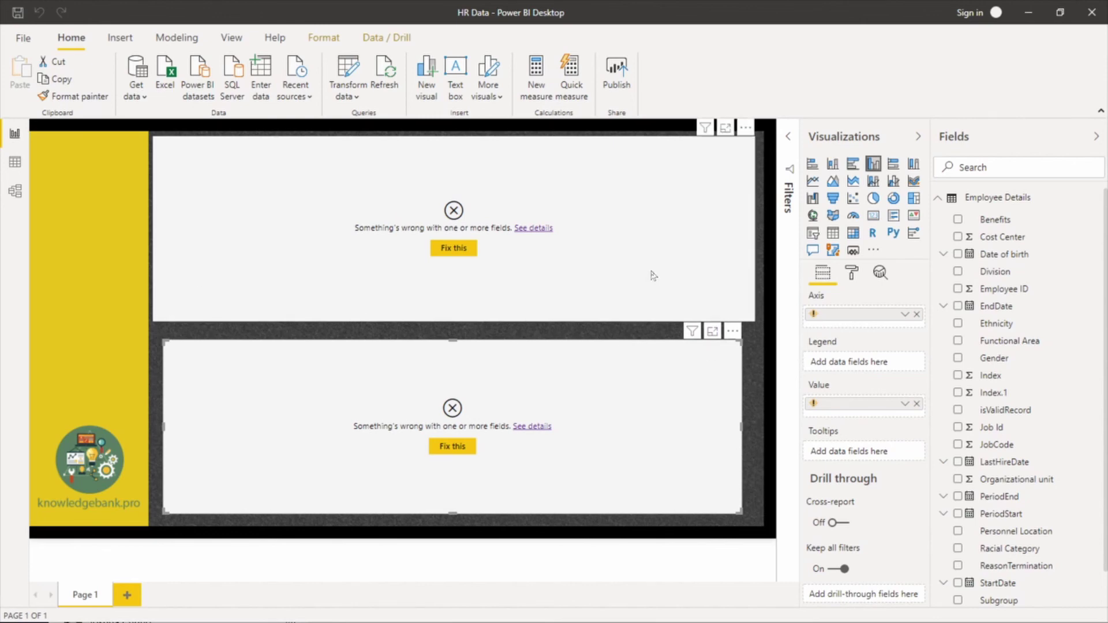
Delete the top and bottom broken visuals from the report canvas.
left_click(581, 278)
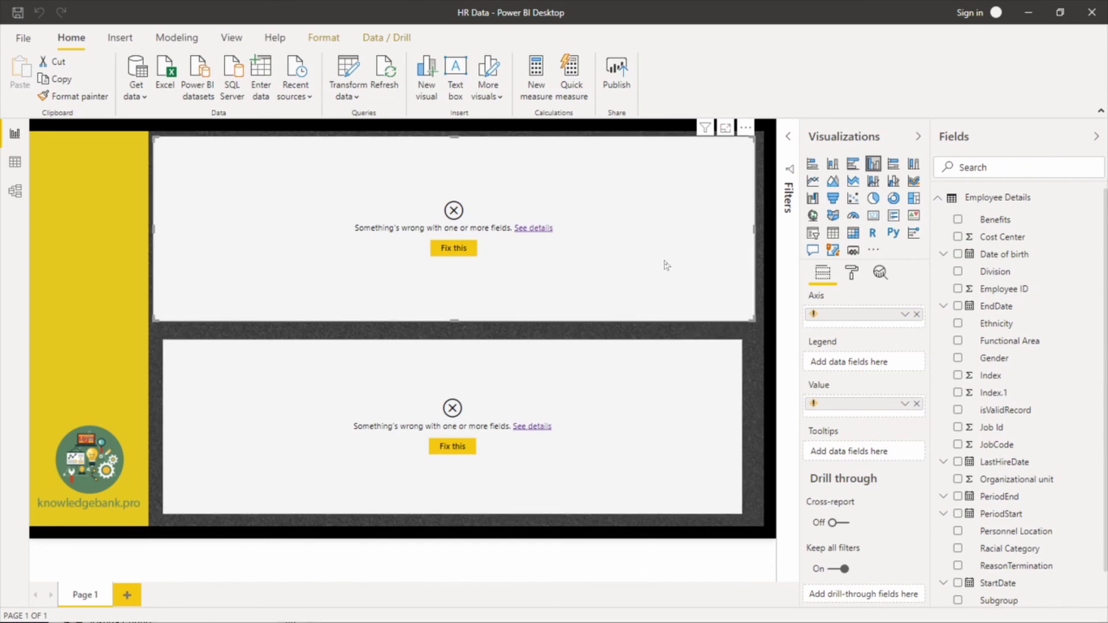
left_click(745, 128)
key("Escape")
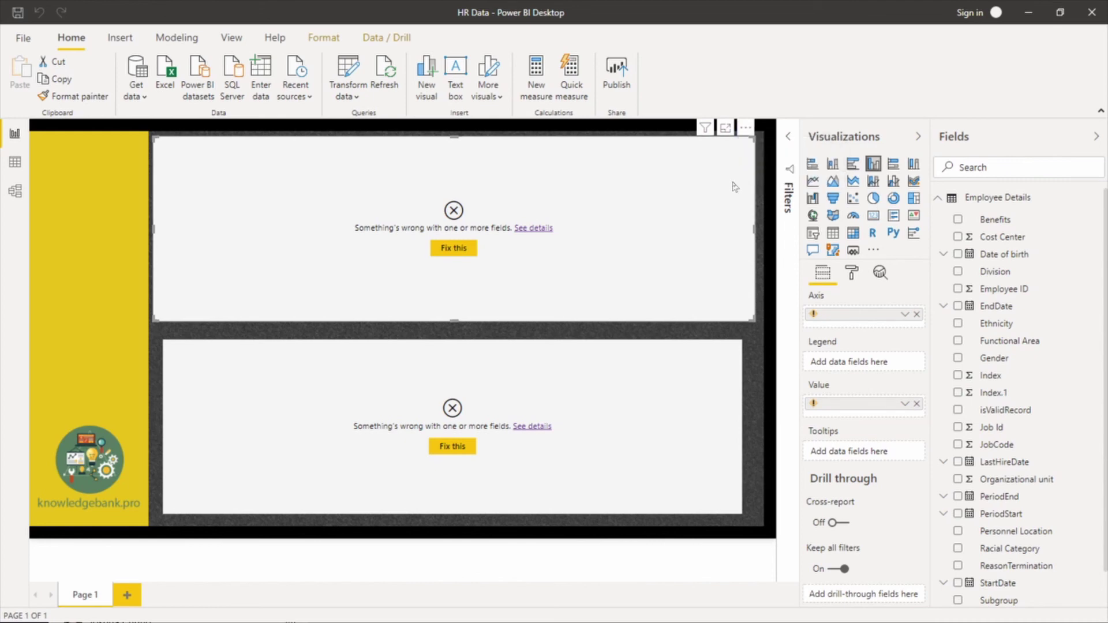
key("Delete")
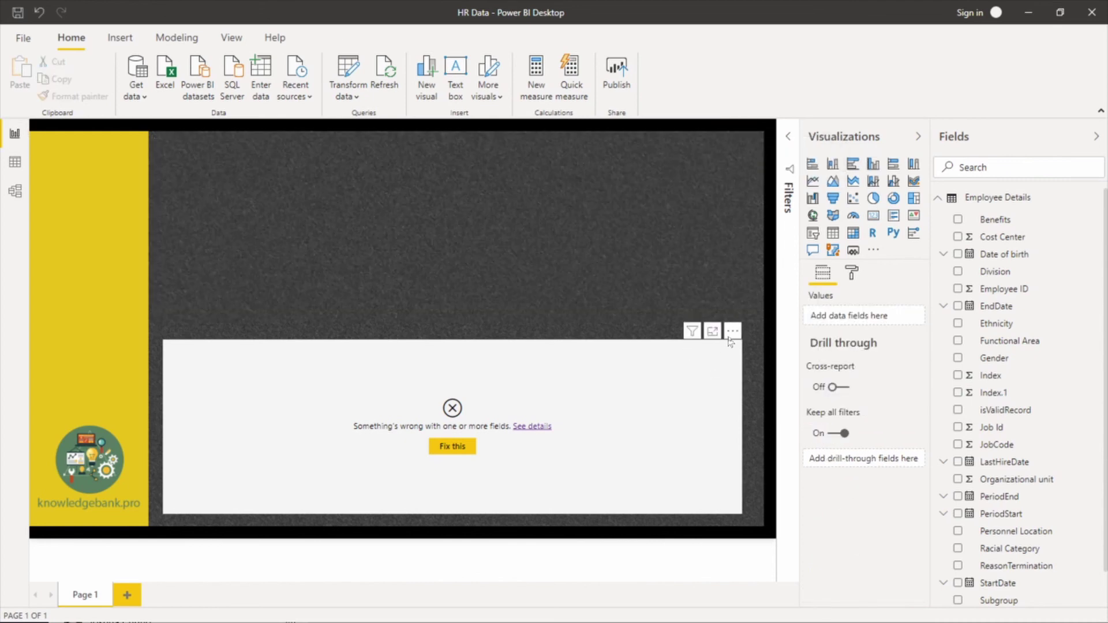
left_click(731, 341)
left_click(732, 330)
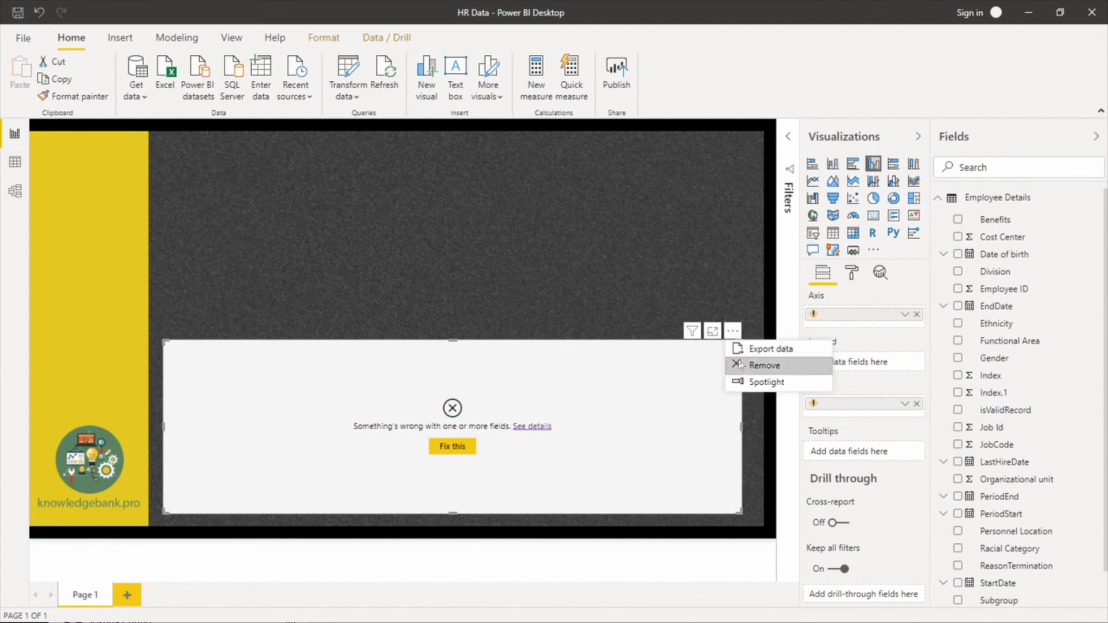
key("Escape")
key("Delete")
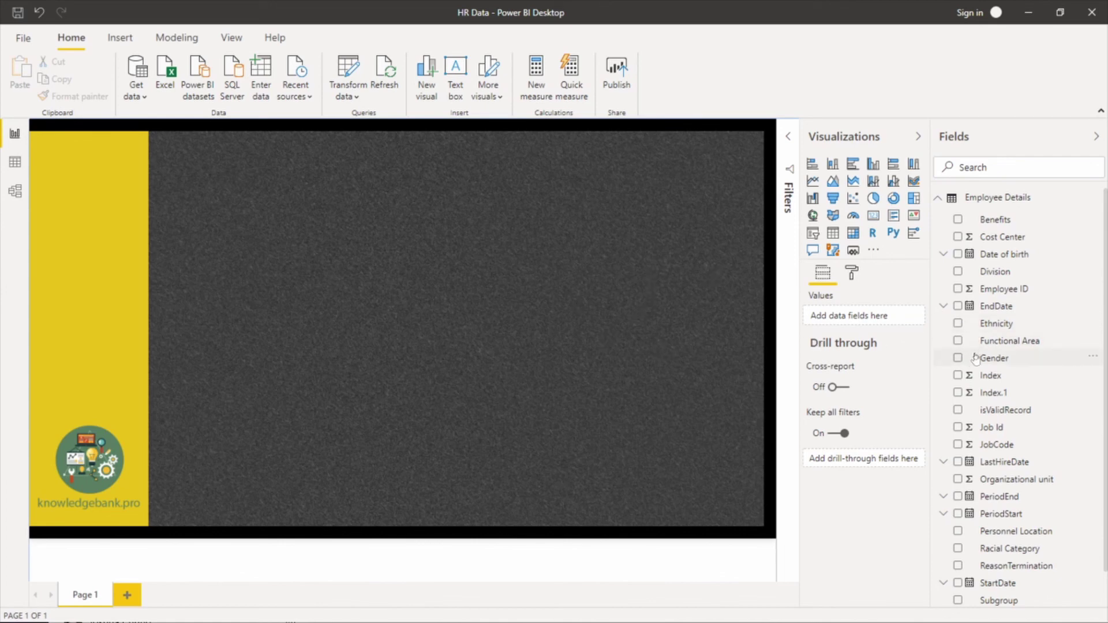
Create a column chart of Employee ID by PeriodStart, with Day and Quarter removed from the axis.
scroll(976, 378, "down", 1)
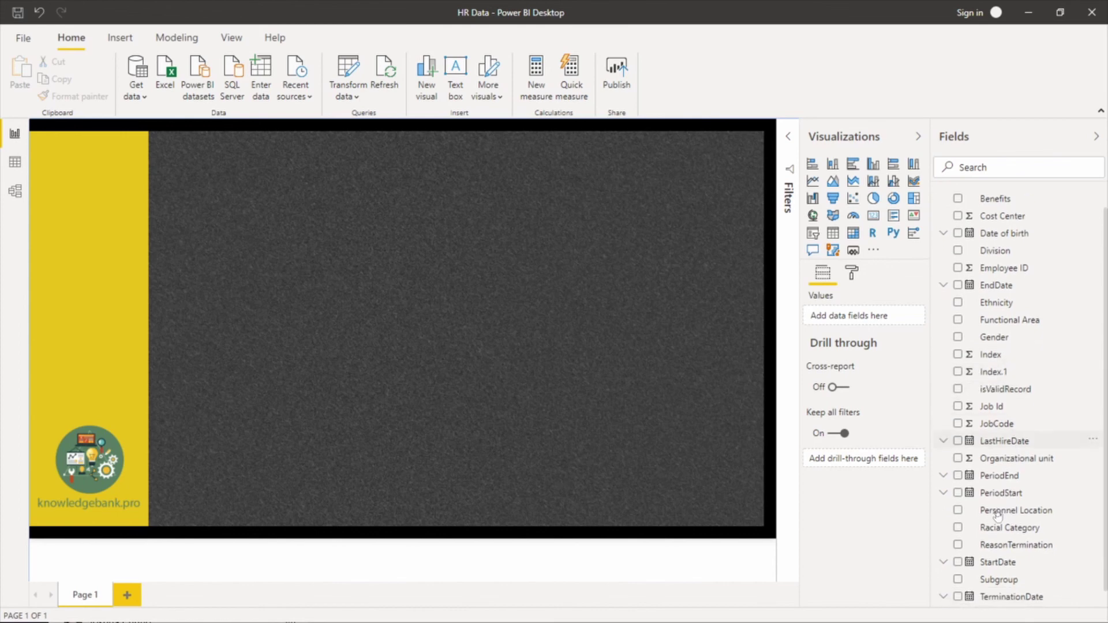
left_click(957, 494)
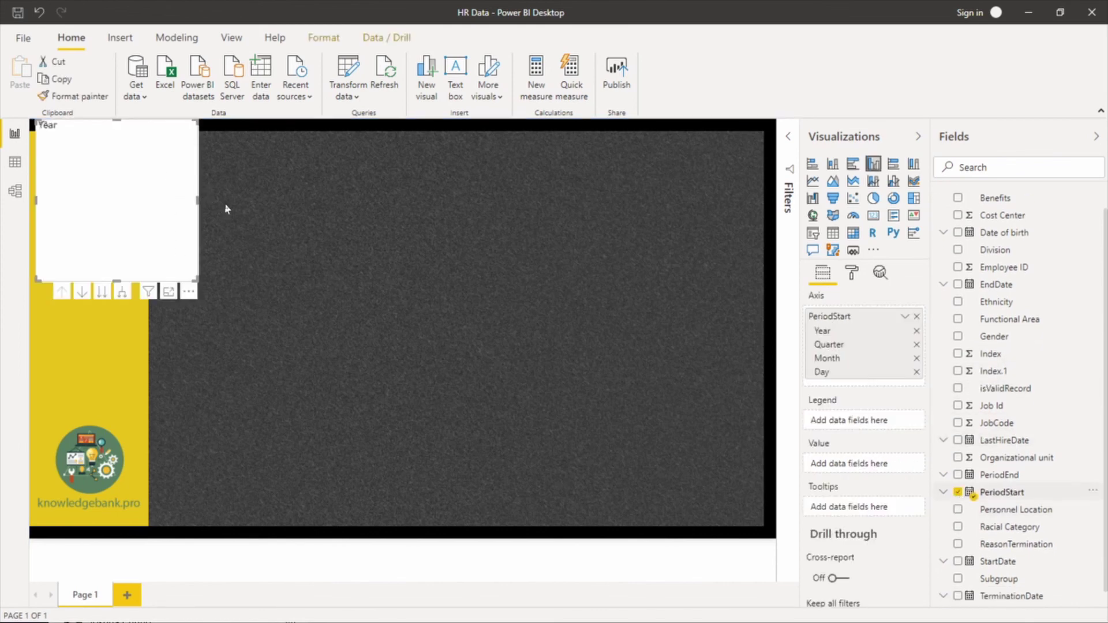
left_click(958, 267)
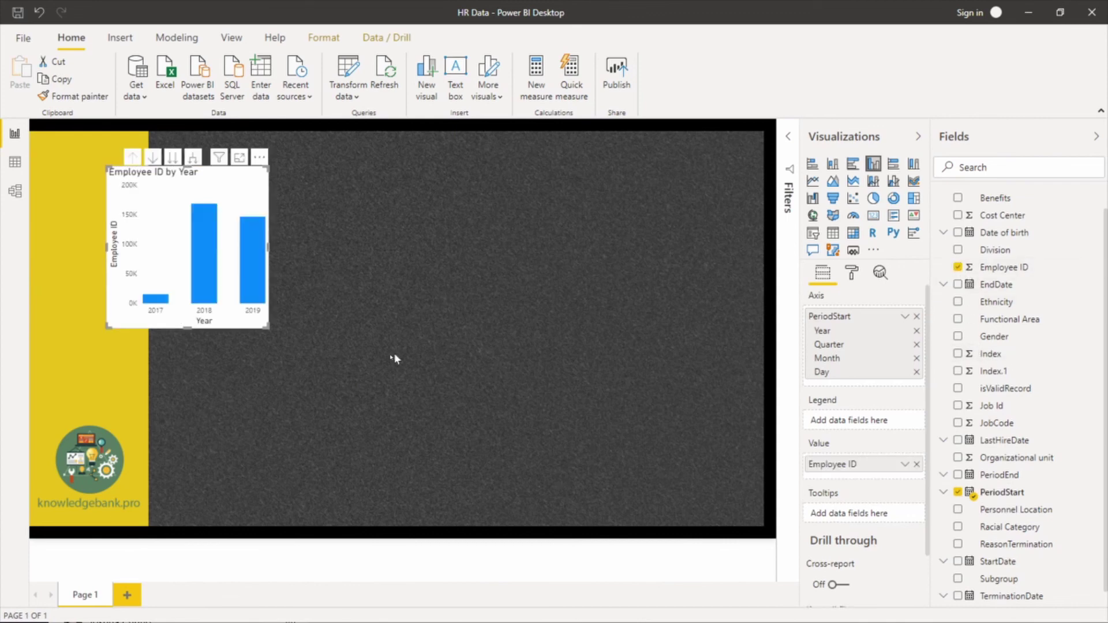
left_click(916, 372)
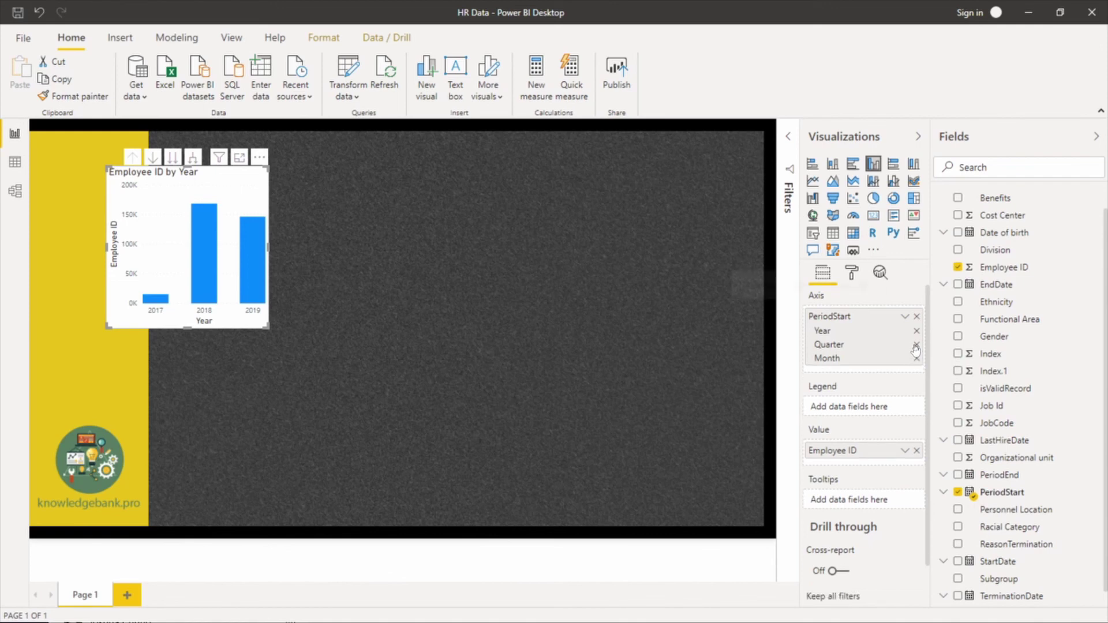
left_click(916, 344)
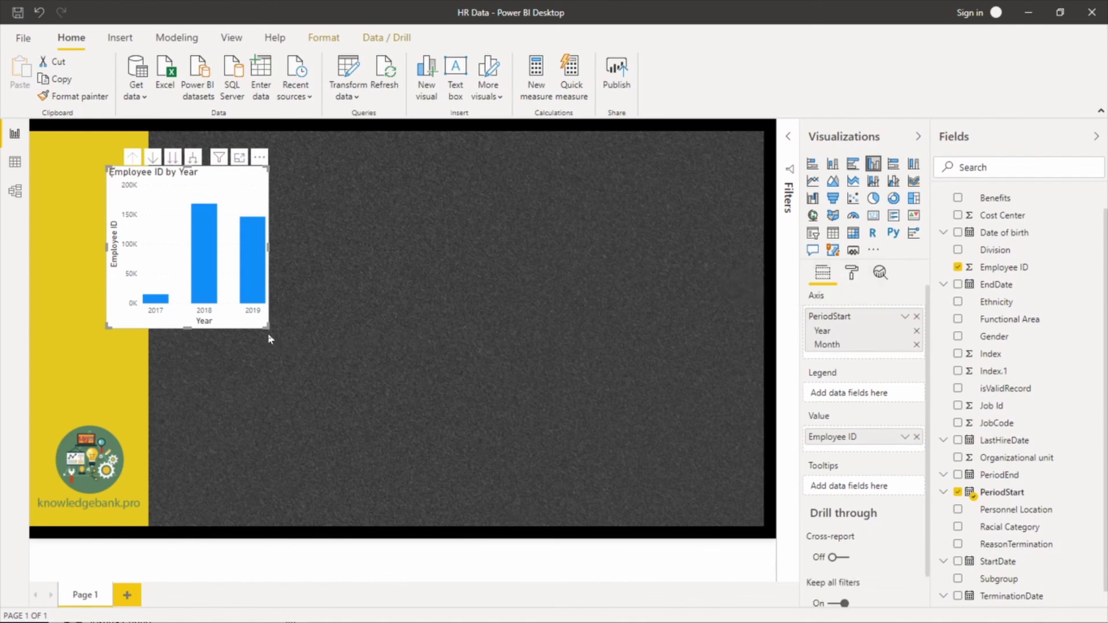
Enlarge the chart beside the yellow sidebar and expand it down to individual months.
left_click_drag(266, 328, 704, 382)
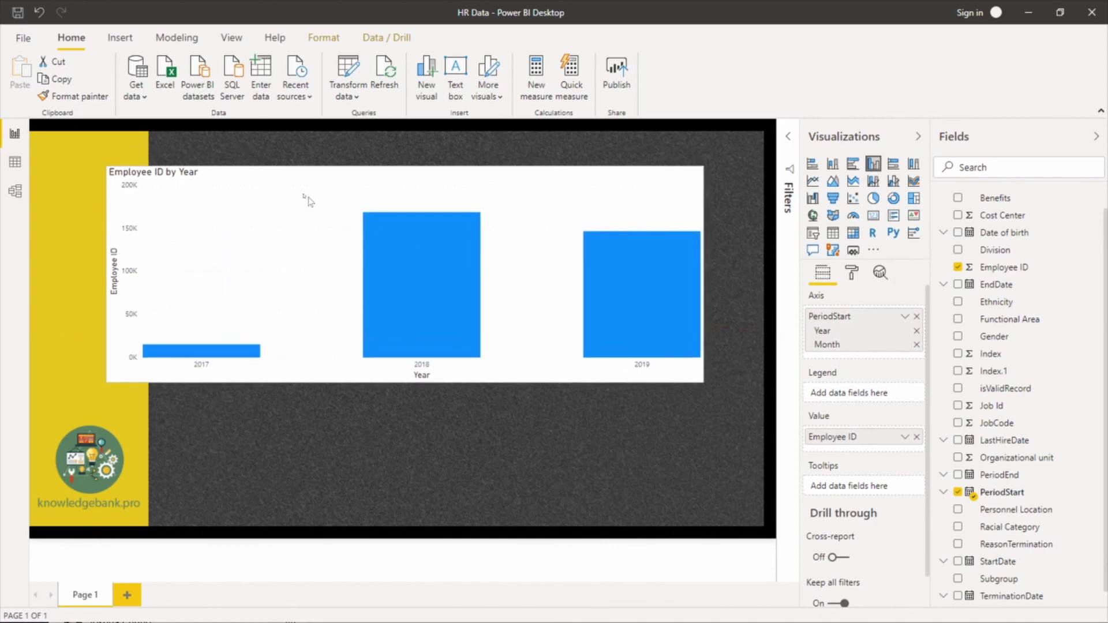
left_click_drag(331, 180, 307, 168)
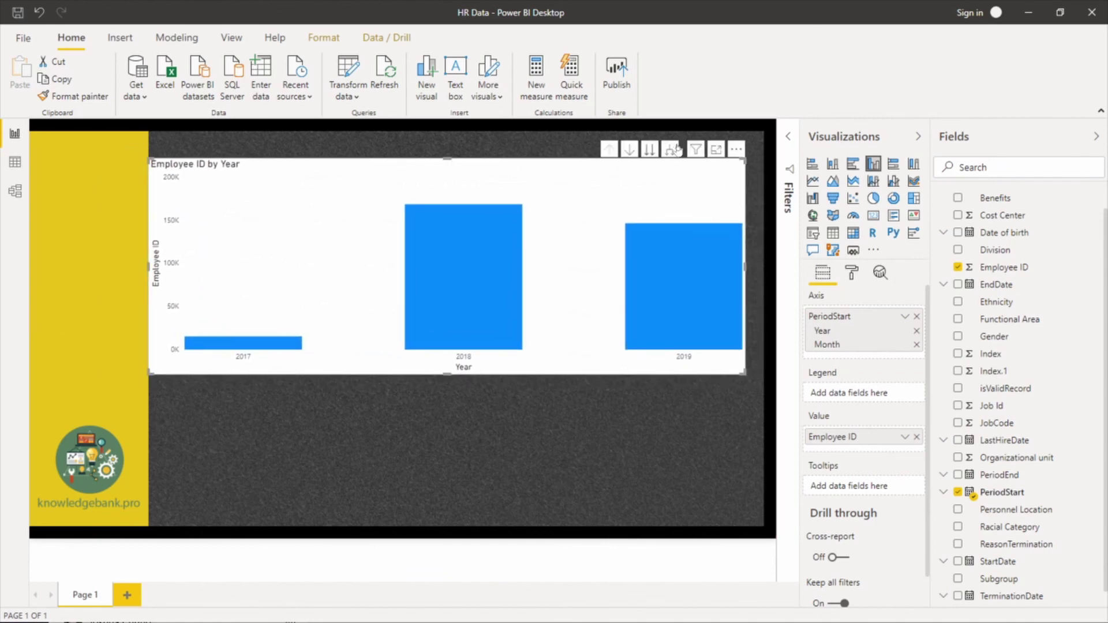
left_click(670, 149)
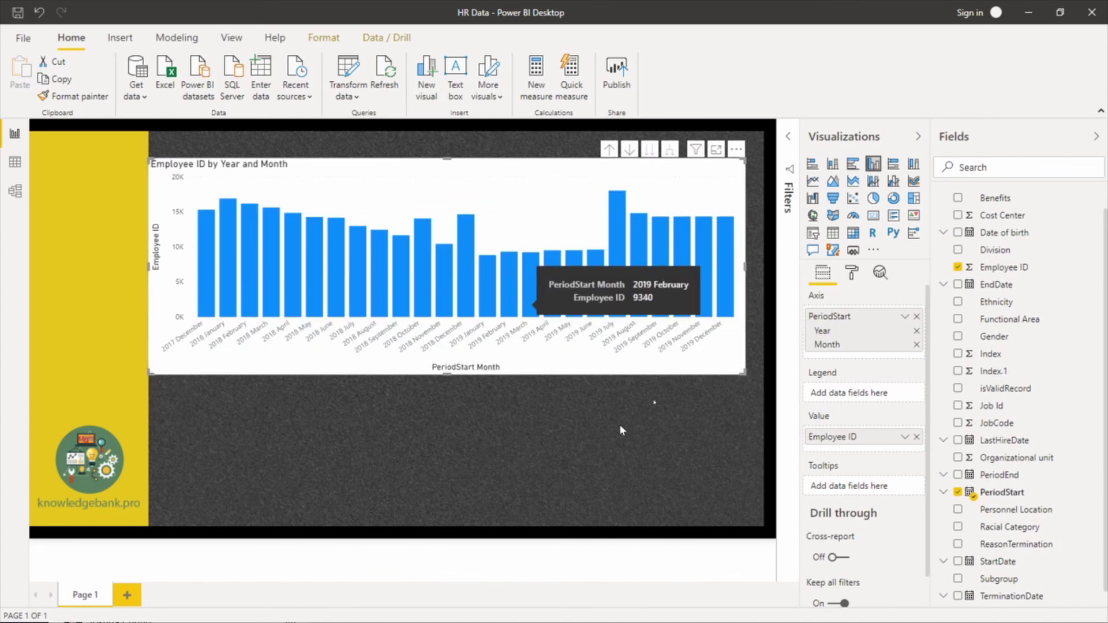
left_click_drag(740, 375, 757, 372)
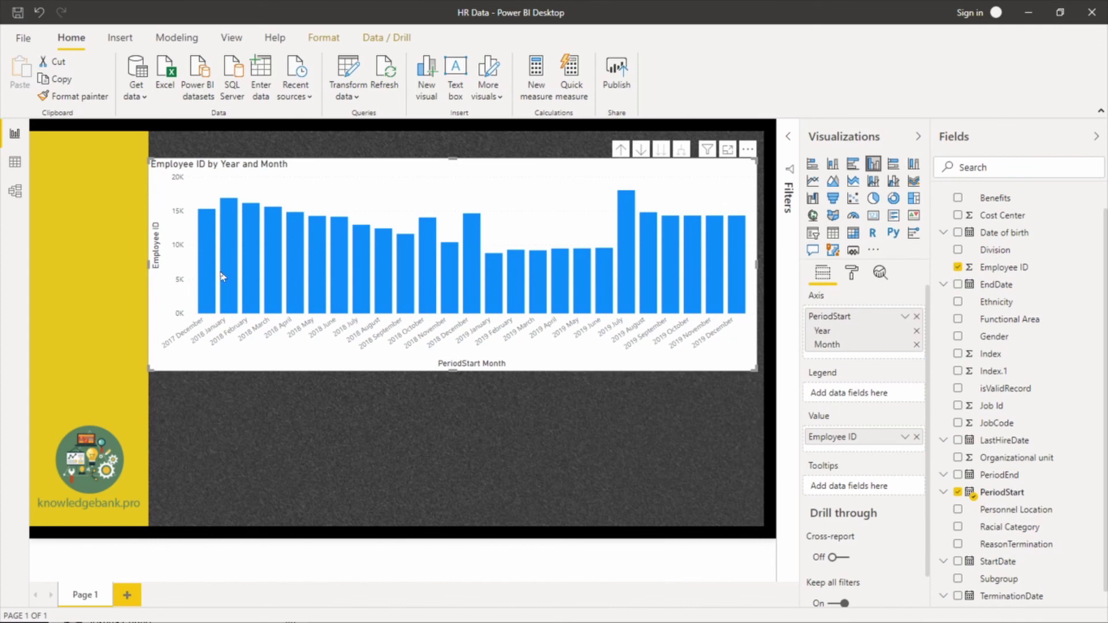